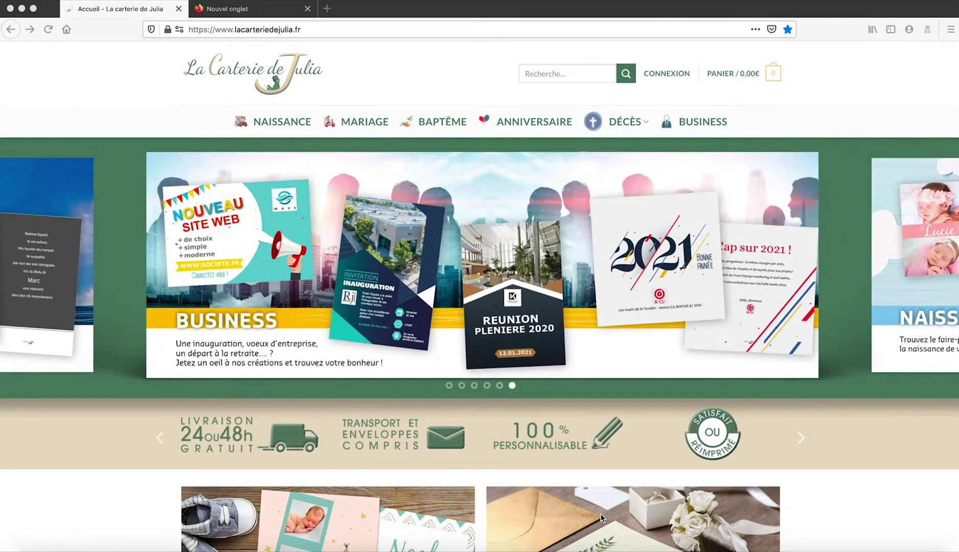
Scroll up and down the La Carterie de Julia page to browse the card categories.
{"action": "scroll", "coordinate": [601, 517], "scroll_direction": "down", "scroll_amount": 3}
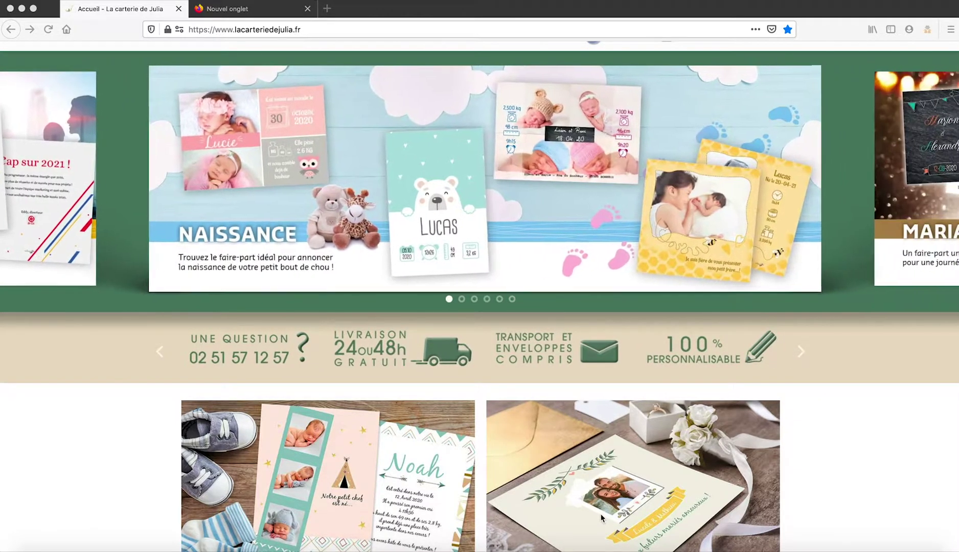
{"action": "scroll", "coordinate": [601, 517], "scroll_direction": "up", "scroll_amount": 1}
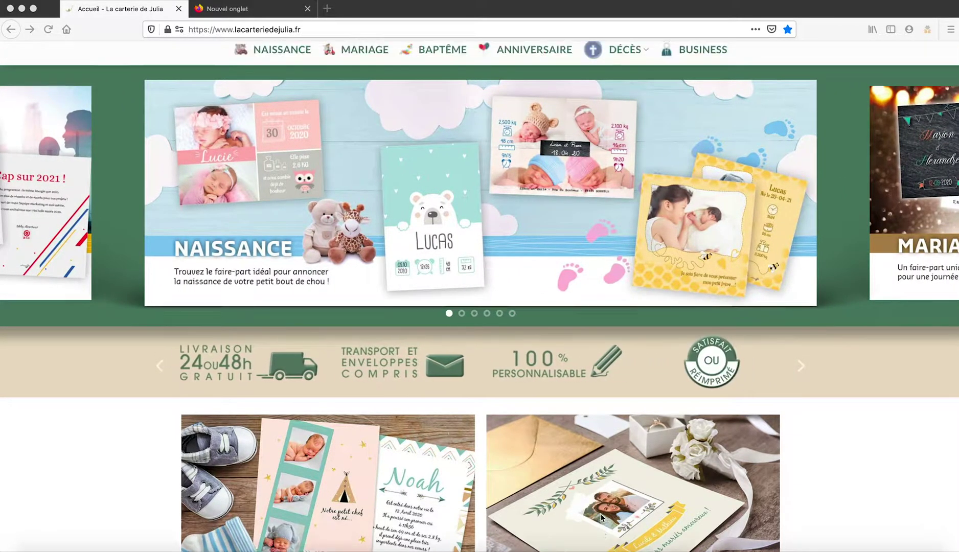
{"action": "scroll", "coordinate": [601, 517], "scroll_direction": "up", "scroll_amount": 3}
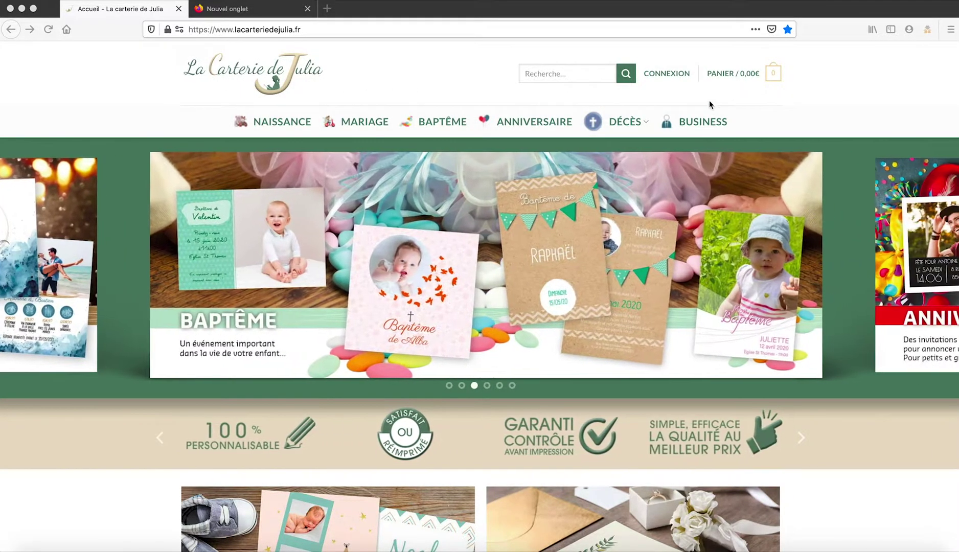
{"action": "scroll", "coordinate": [576, 271], "scroll_direction": "down", "scroll_amount": 6}
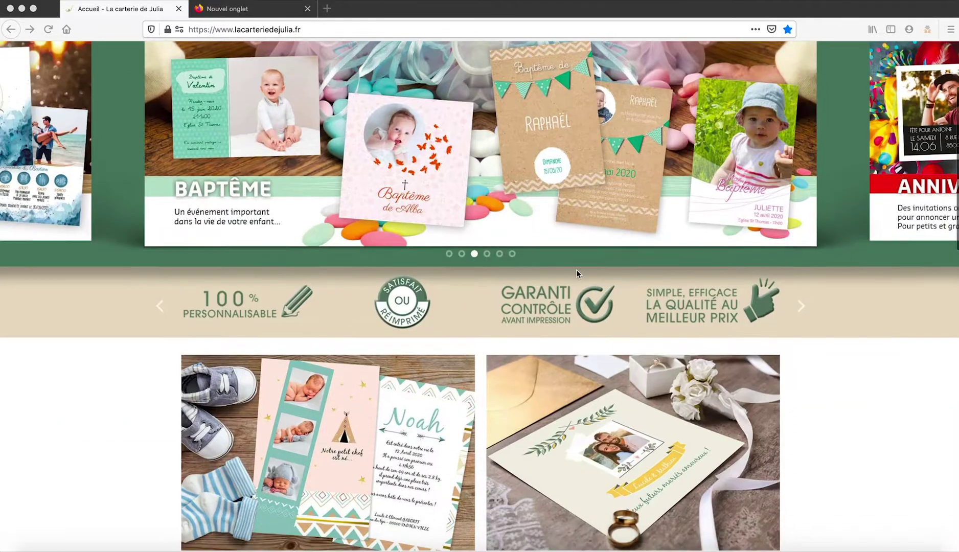
{"action": "scroll", "coordinate": [576, 271], "scroll_direction": "down", "scroll_amount": 3}
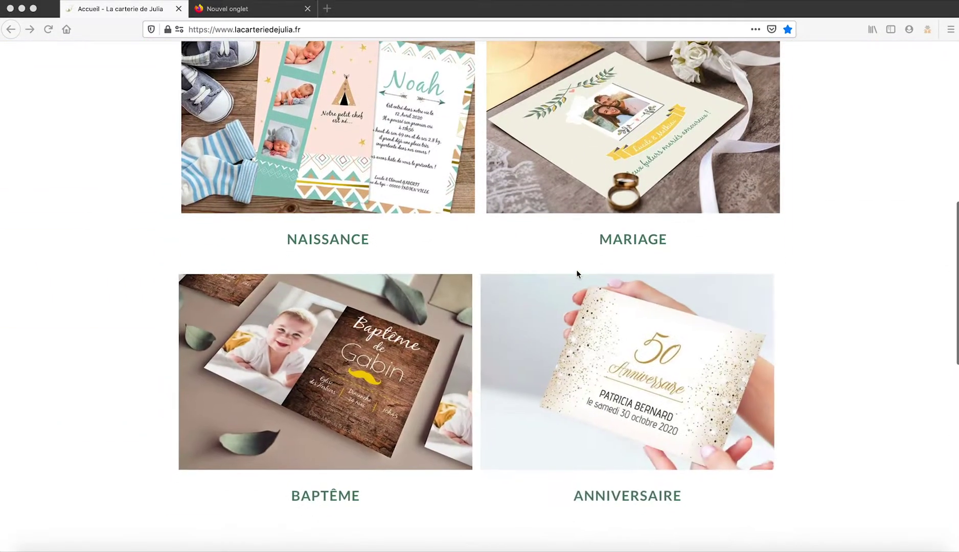
{"action": "scroll", "coordinate": [476, 375], "scroll_direction": "down", "scroll_amount": 5}
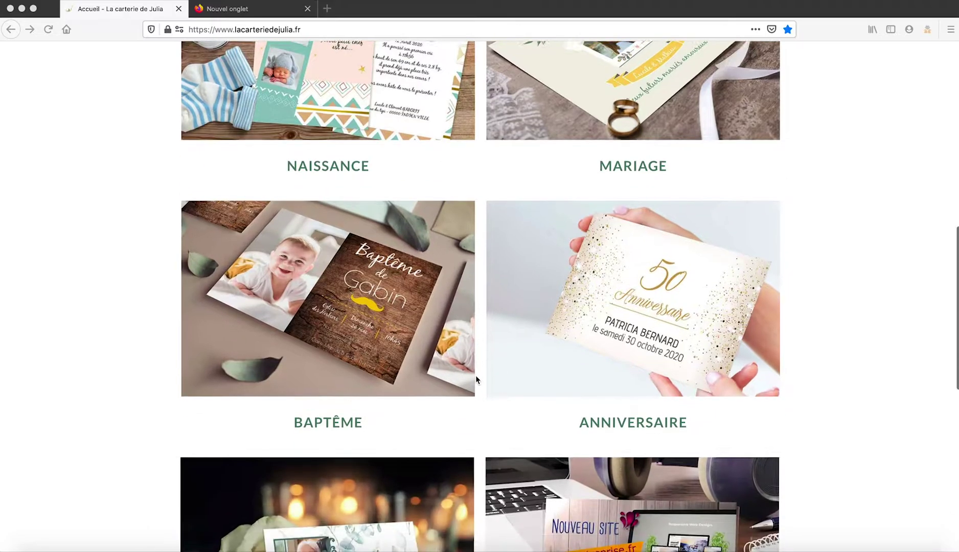
{"action": "scroll", "coordinate": [476, 375], "scroll_direction": "down", "scroll_amount": 1}
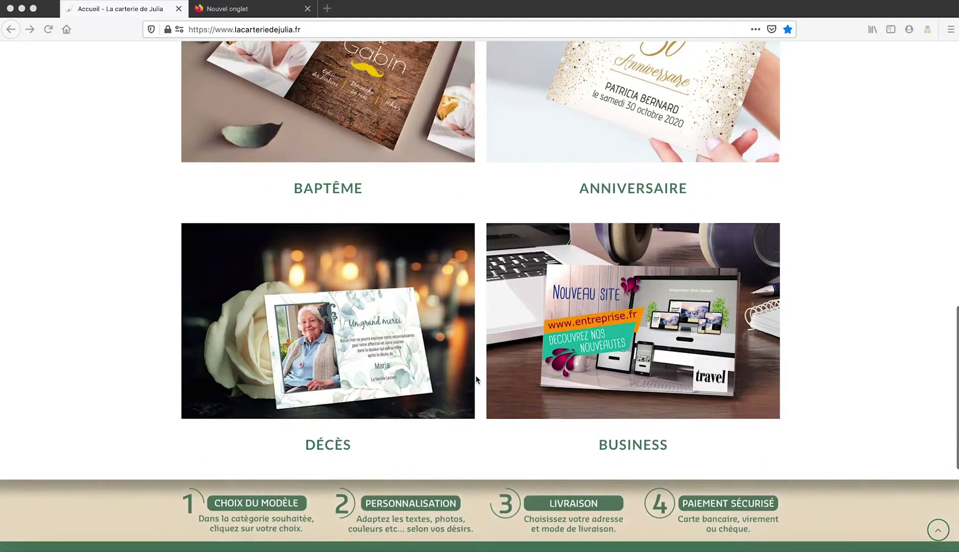
{"action": "scroll", "coordinate": [476, 375], "scroll_direction": "down", "scroll_amount": 3}
{"action": "scroll", "coordinate": [476, 379], "scroll_direction": "down", "scroll_amount": 2}
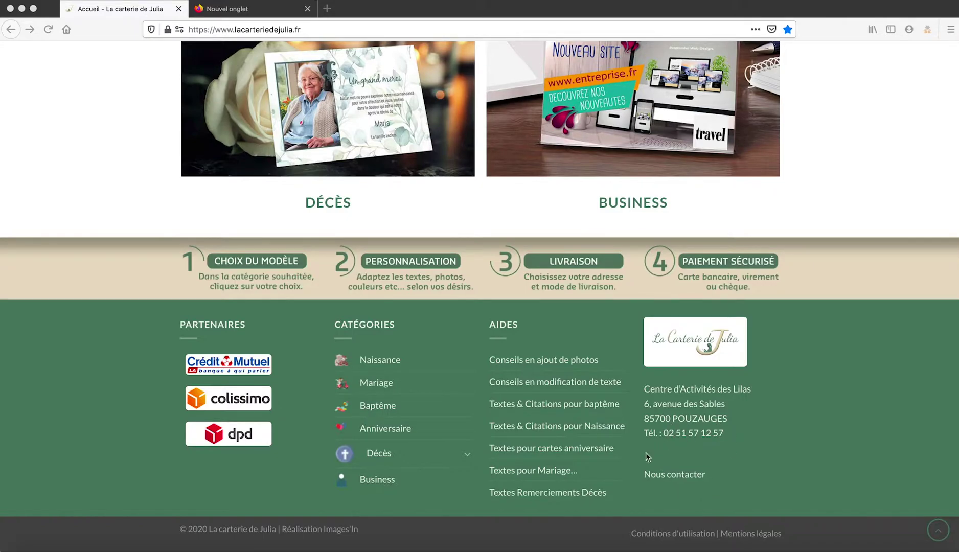
{"action": "scroll", "coordinate": [646, 456], "scroll_direction": "up", "scroll_amount": 2}
{"action": "scroll", "coordinate": [646, 456], "scroll_direction": "down", "scroll_amount": 2}
{"action": "scroll", "coordinate": [645, 453], "scroll_direction": "up", "scroll_amount": 1}
{"action": "scroll", "coordinate": [645, 452], "scroll_direction": "down", "scroll_amount": 1}
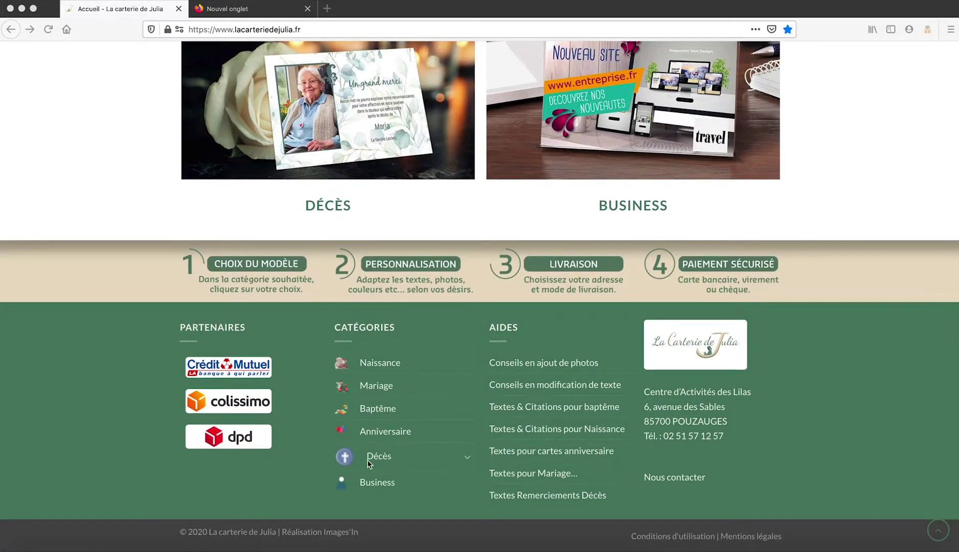
Expand the Décès subcategory list in the footer, then collapse it again.
{"action": "left_click", "coordinate": [468, 458]}
{"action": "left_click", "coordinate": [468, 460]}
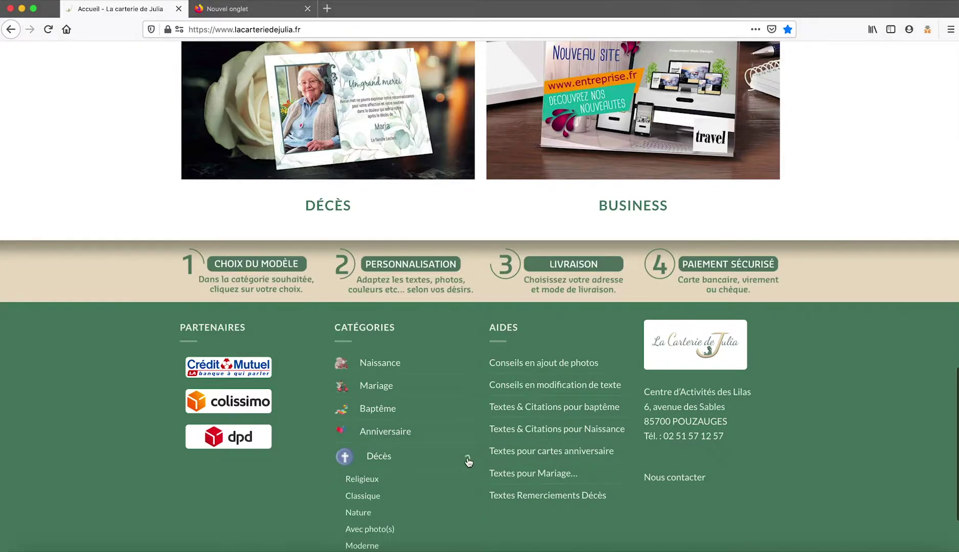
{"action": "scroll", "coordinate": [407, 501], "scroll_direction": "down", "scroll_amount": 3}
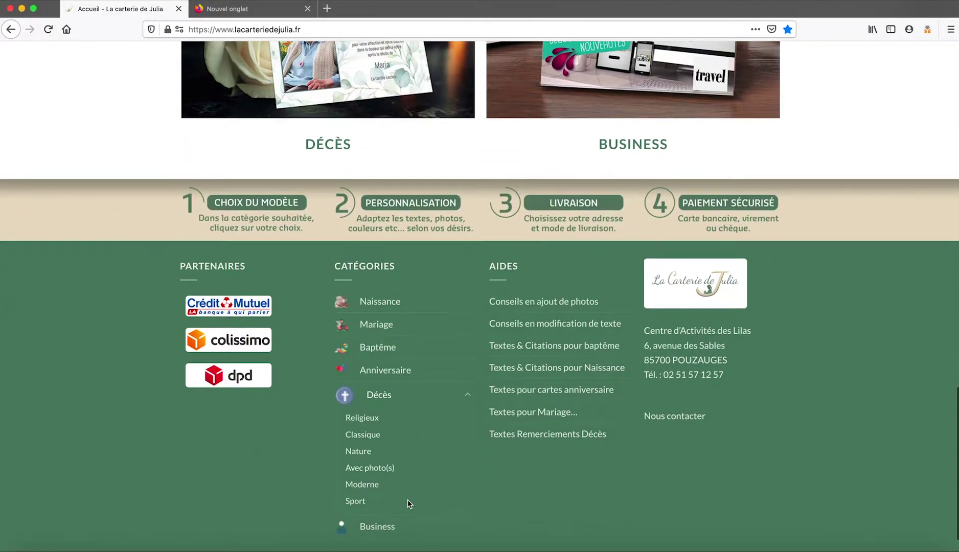
{"action": "left_click", "coordinate": [466, 397]}
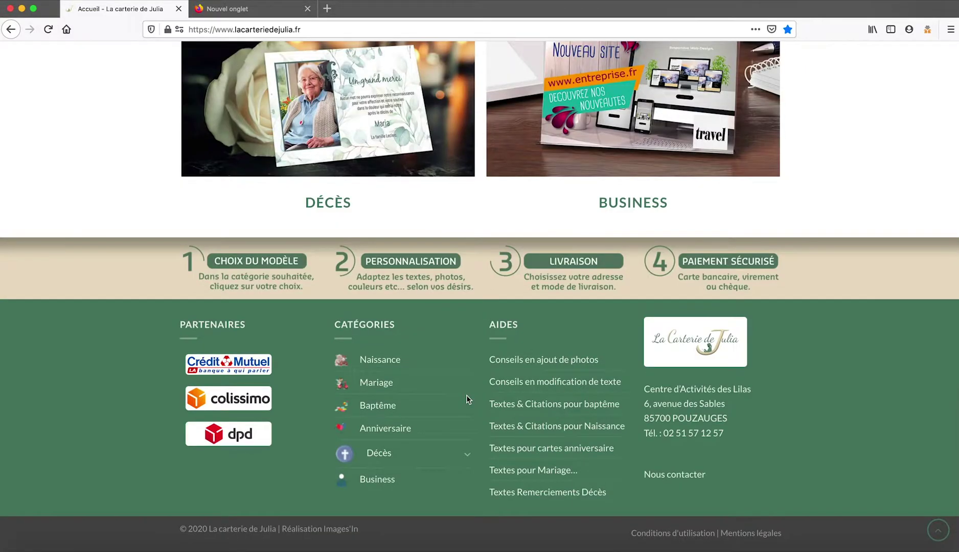
{"action": "scroll", "coordinate": [466, 399], "scroll_direction": "up", "scroll_amount": 3}
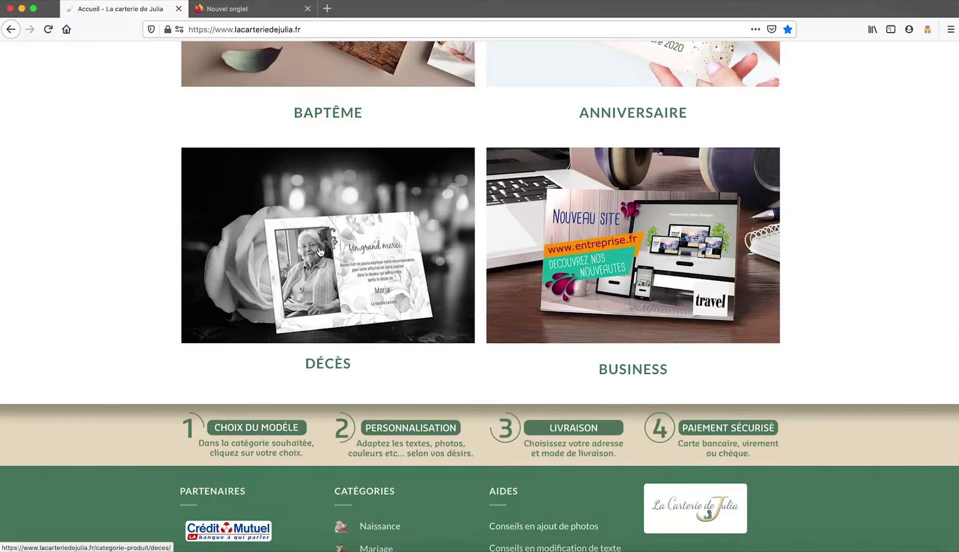
Scroll through the 27 Naissance birth cards to find Cadre naissance fille.
{"action": "scroll", "coordinate": [488, 198], "scroll_direction": "up", "scroll_amount": 7}
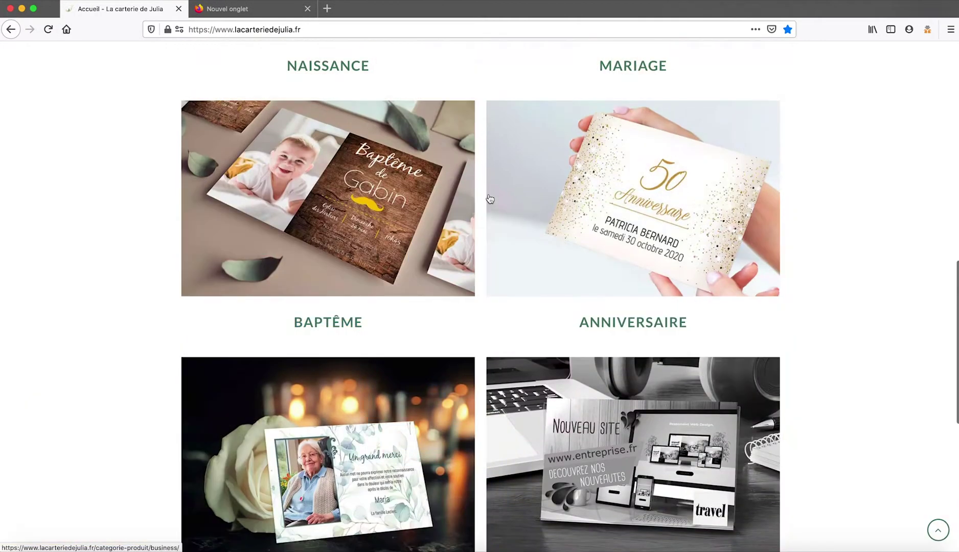
{"action": "scroll", "coordinate": [489, 199], "scroll_direction": "up", "scroll_amount": 2}
{"action": "scroll", "coordinate": [489, 199], "scroll_direction": "down", "scroll_amount": 4}
{"action": "scroll", "coordinate": [489, 199], "scroll_direction": "up", "scroll_amount": 7}
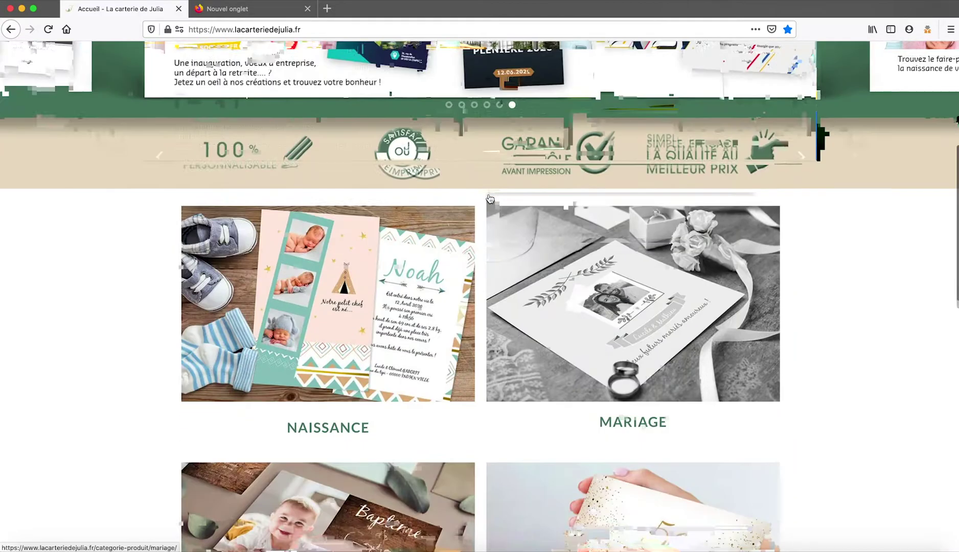
{"action": "scroll", "coordinate": [489, 195], "scroll_direction": "up", "scroll_amount": 5}
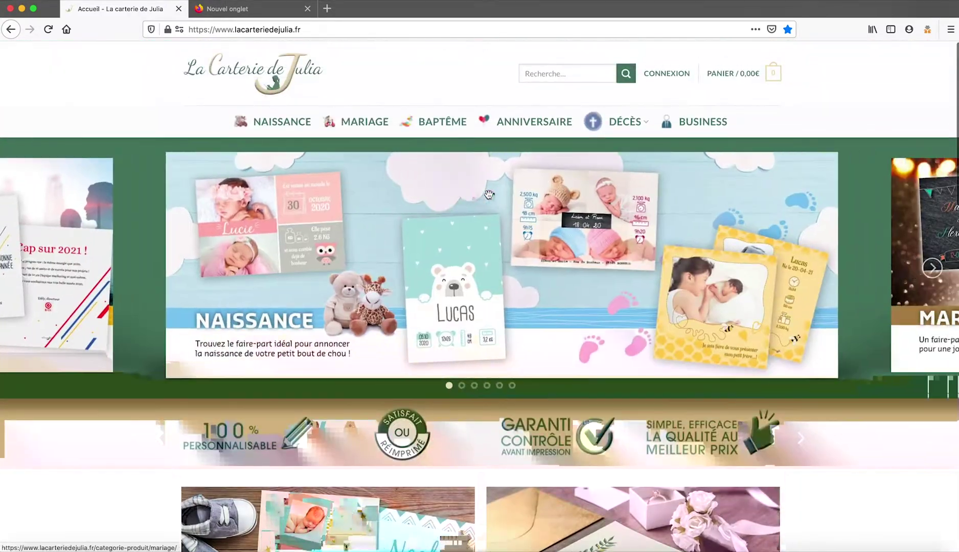
{"action": "scroll", "coordinate": [488, 194], "scroll_direction": "down", "scroll_amount": 3}
{"action": "scroll", "coordinate": [488, 194], "scroll_direction": "up", "scroll_amount": 3}
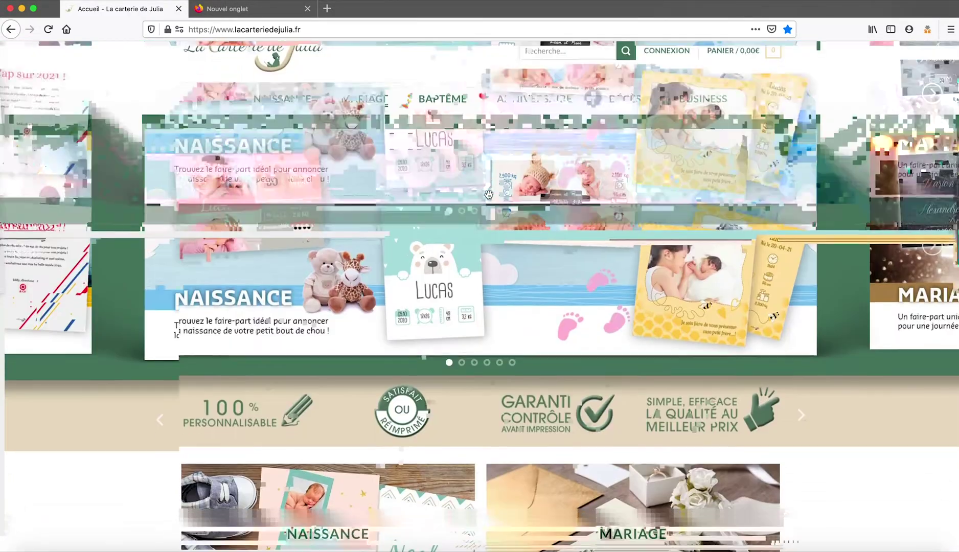
{"action": "scroll", "coordinate": [488, 194], "scroll_direction": "down", "scroll_amount": 5}
{"action": "scroll", "coordinate": [489, 194], "scroll_direction": "down", "scroll_amount": 5}
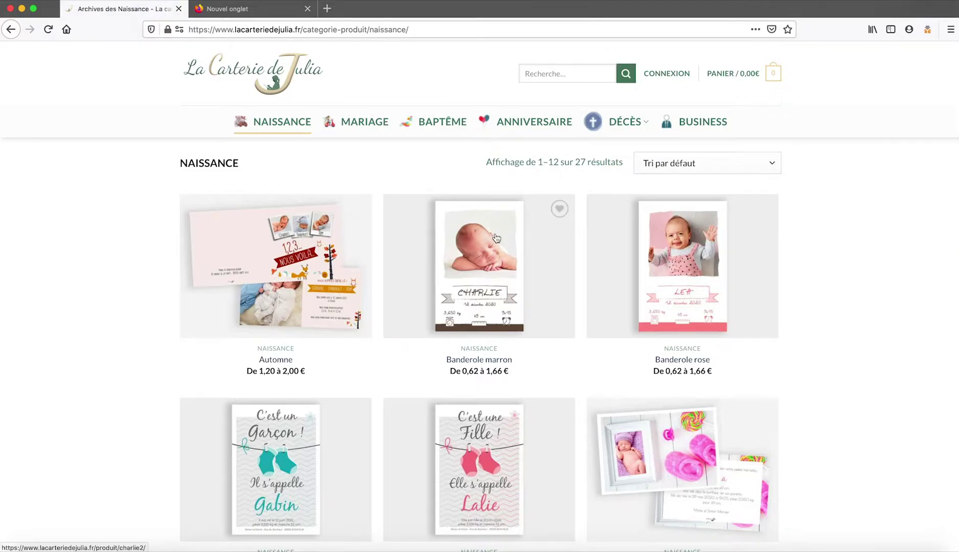
{"action": "scroll", "coordinate": [496, 237], "scroll_direction": "down", "scroll_amount": 3}
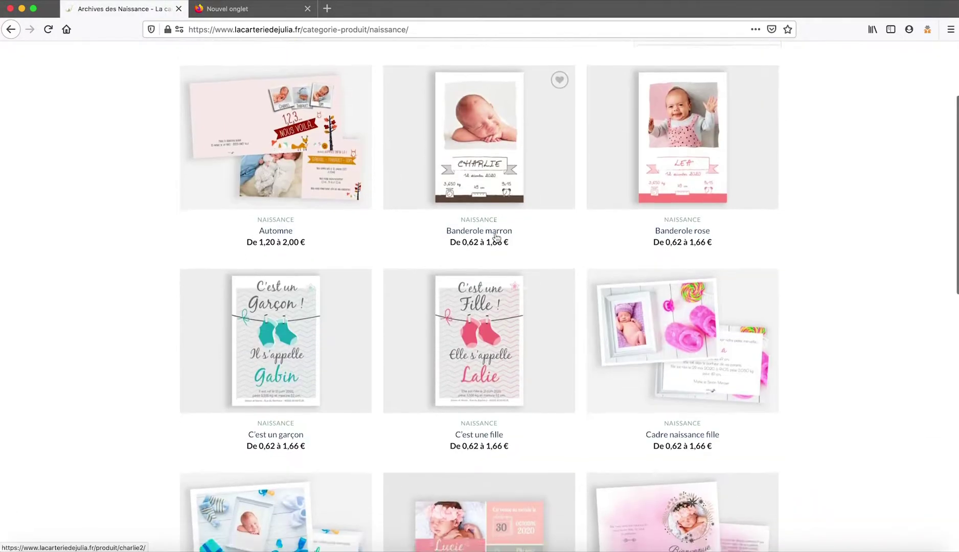
{"action": "scroll", "coordinate": [497, 238], "scroll_direction": "down", "scroll_amount": 10}
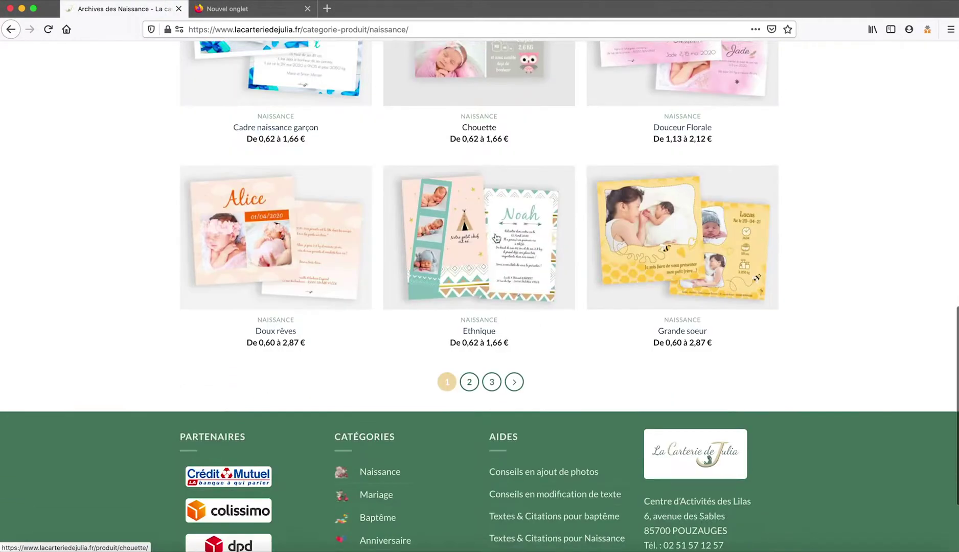
{"action": "scroll", "coordinate": [496, 237], "scroll_direction": "down", "scroll_amount": 2}
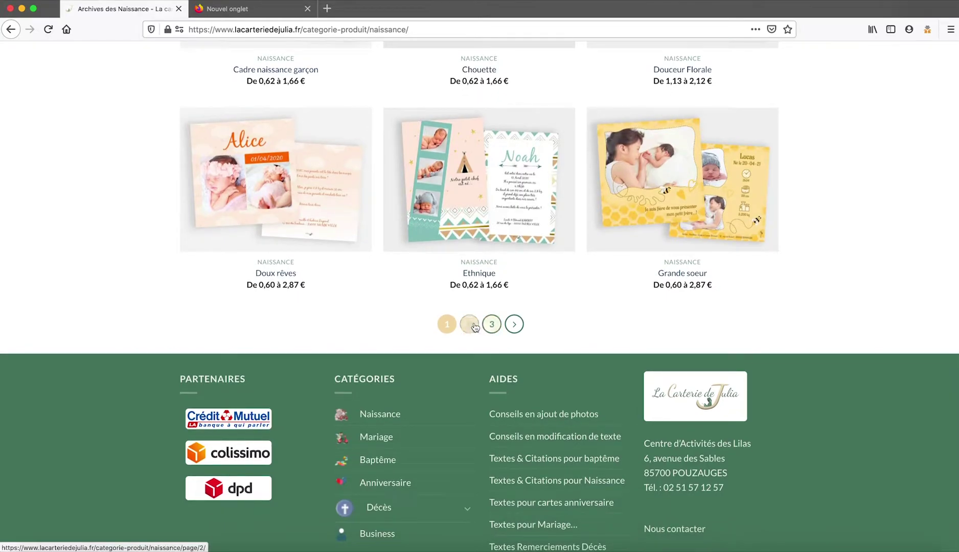
{"action": "scroll", "coordinate": [572, 232], "scroll_direction": "up", "scroll_amount": 1}
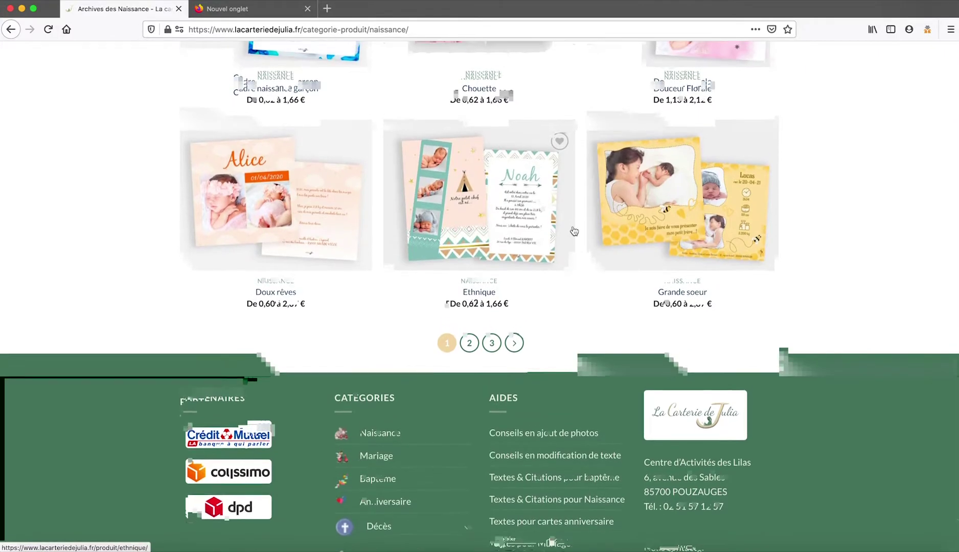
{"action": "scroll", "coordinate": [574, 231], "scroll_direction": "up", "scroll_amount": 10}
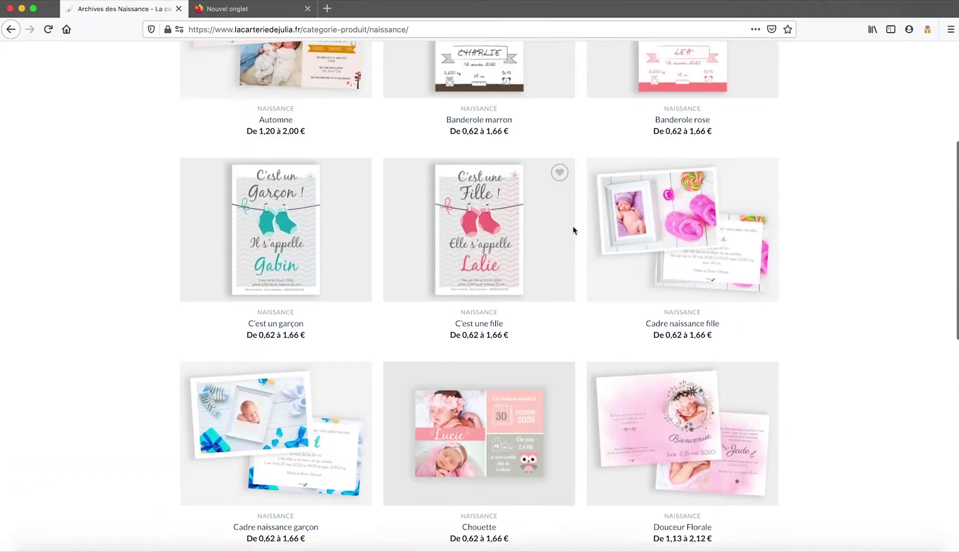
Open the Cadre naissance fille product page and view its image enlarged, then close it.
{"action": "left_click", "coordinate": [675, 228]}
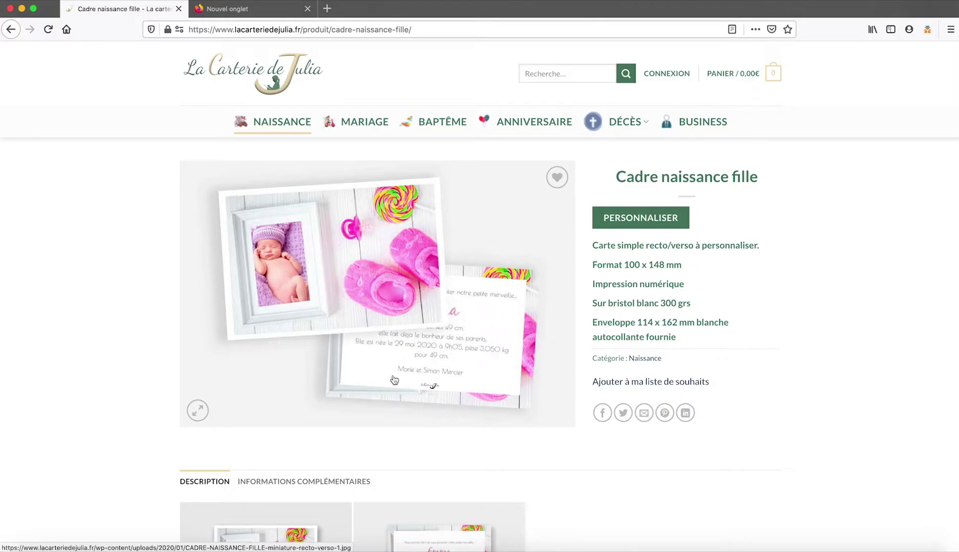
{"action": "scroll", "coordinate": [393, 379], "scroll_direction": "down", "scroll_amount": 5}
{"action": "scroll", "coordinate": [394, 378], "scroll_direction": "up", "scroll_amount": 3}
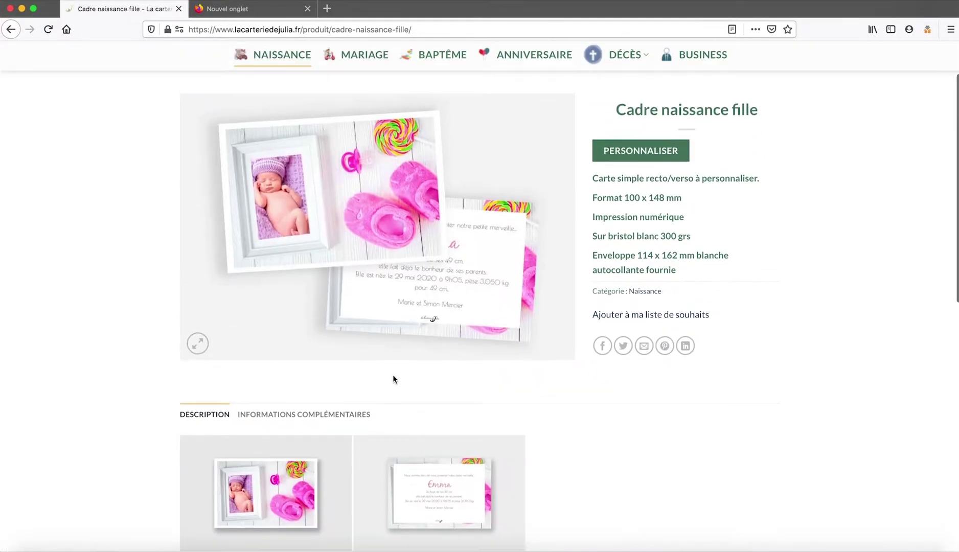
{"action": "left_click", "coordinate": [198, 343]}
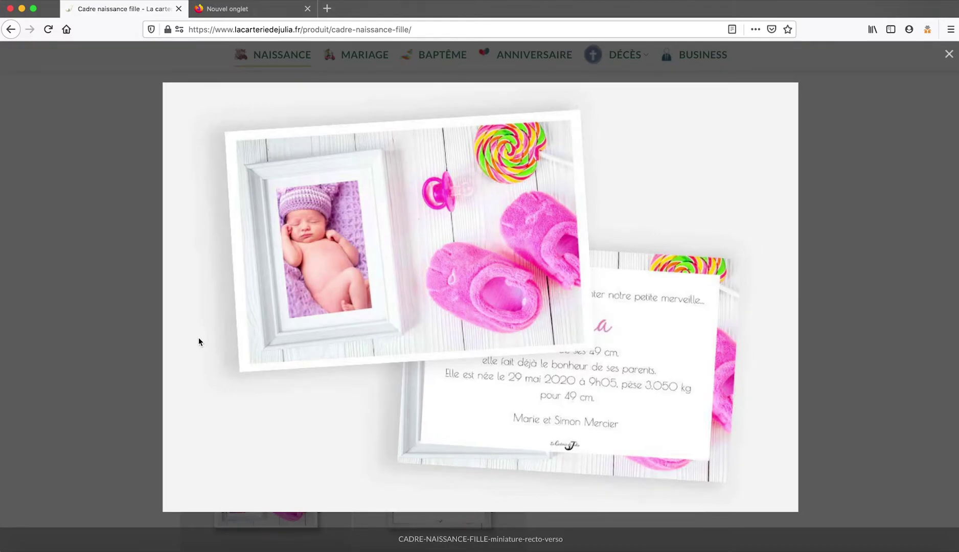
{"action": "left_click", "coordinate": [949, 55]}
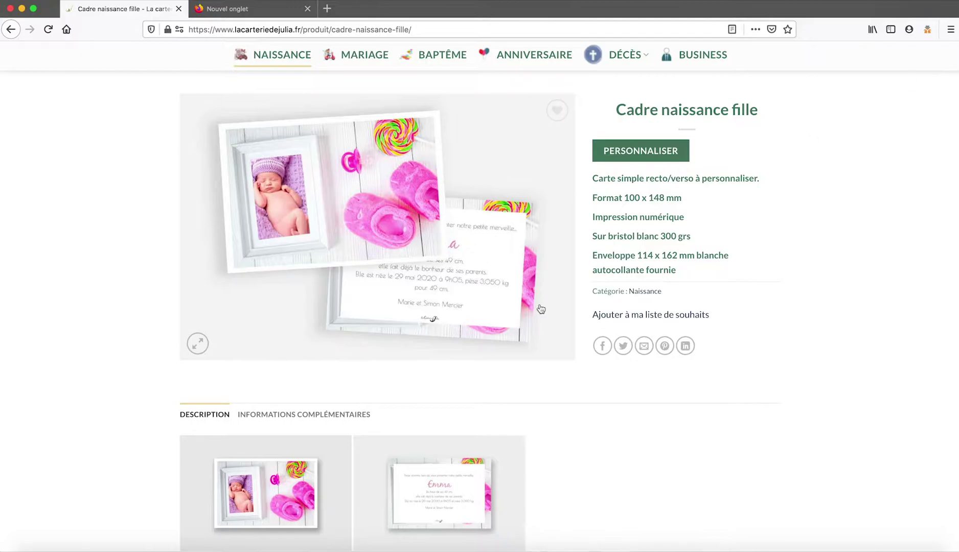
Show the Informations complémentaires price table, from 1,66€ per card (16) to 0,62€ (504).
{"action": "scroll", "coordinate": [527, 317], "scroll_direction": "down", "scroll_amount": 5}
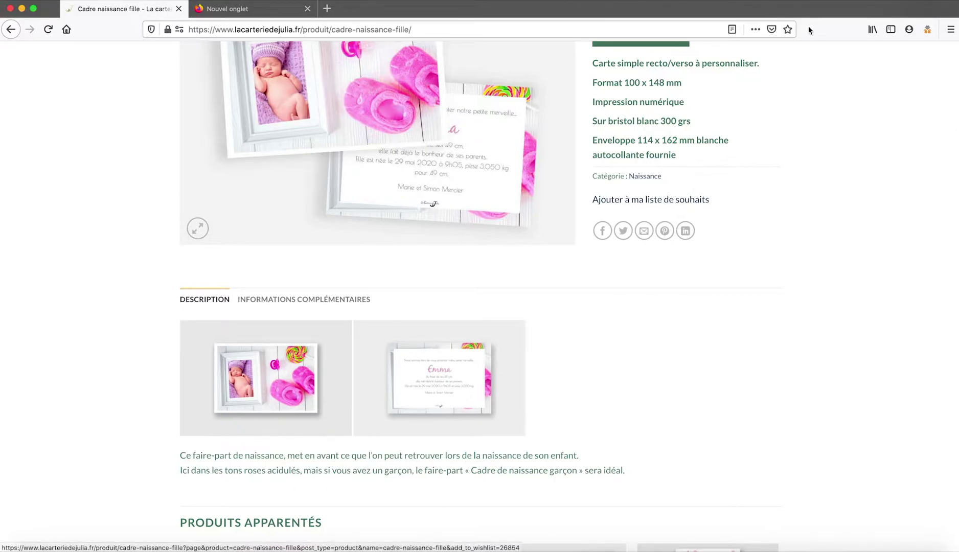
{"action": "scroll", "coordinate": [737, 53], "scroll_direction": "up", "scroll_amount": 5}
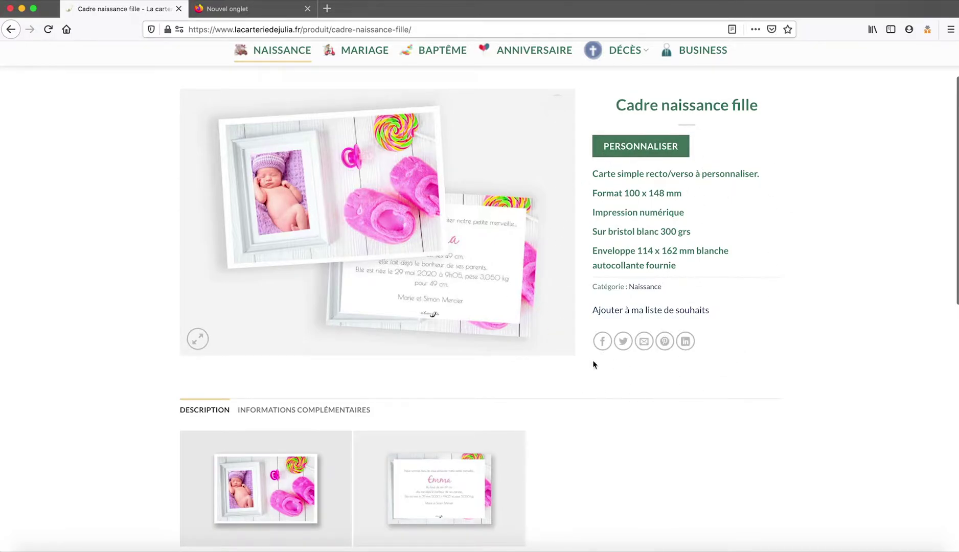
{"action": "scroll", "coordinate": [496, 386], "scroll_direction": "down", "scroll_amount": 6}
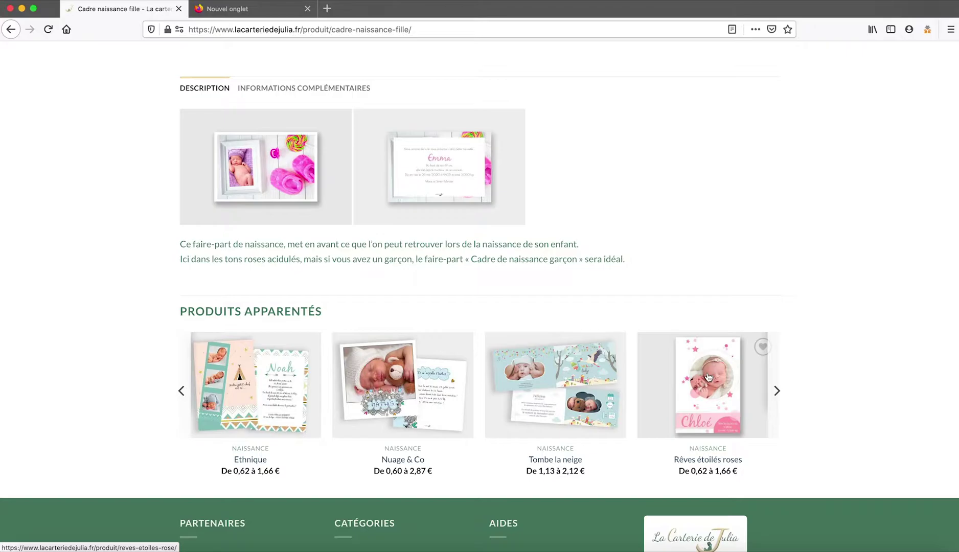
{"action": "scroll", "coordinate": [708, 377], "scroll_direction": "up", "scroll_amount": 2}
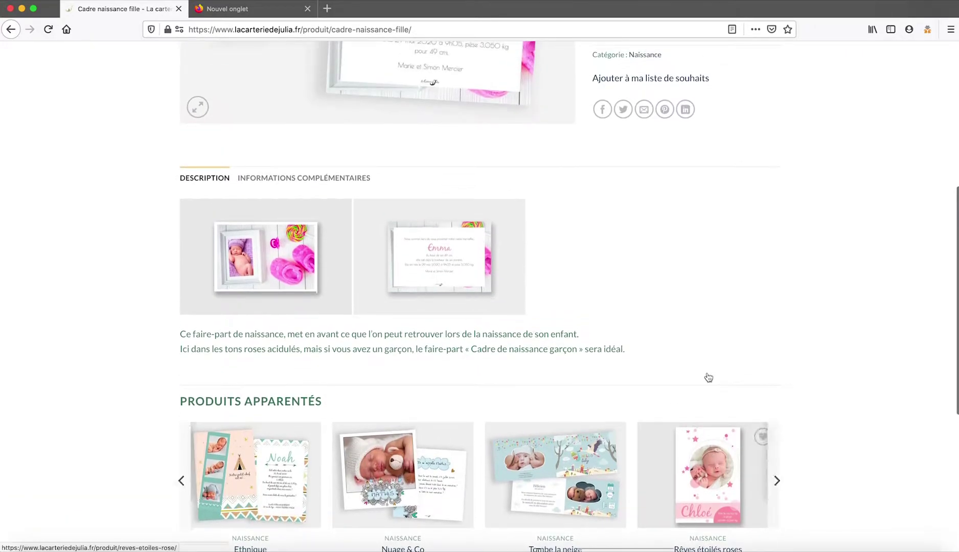
{"action": "left_click", "coordinate": [296, 184]}
{"action": "left_click", "coordinate": [296, 184]}
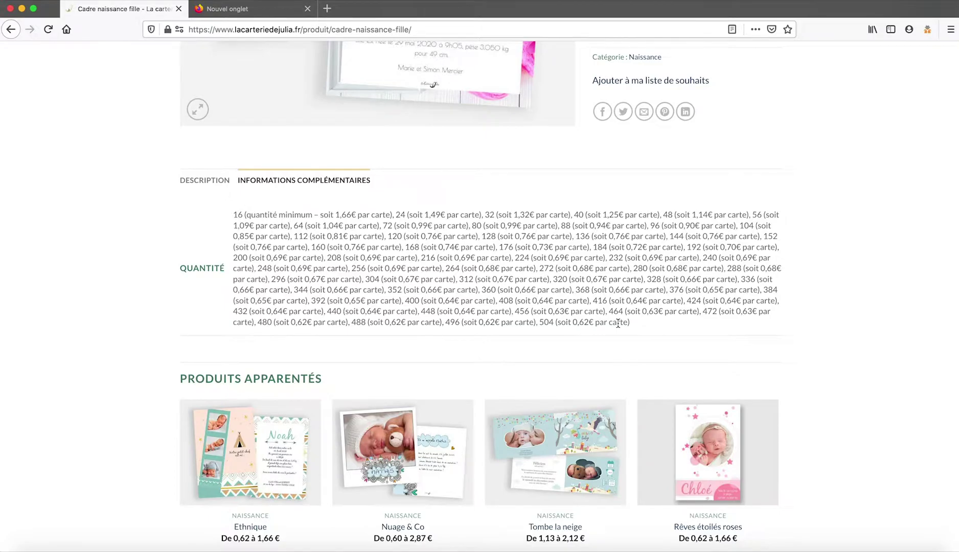
{"action": "scroll", "coordinate": [618, 324], "scroll_direction": "up", "scroll_amount": 6}
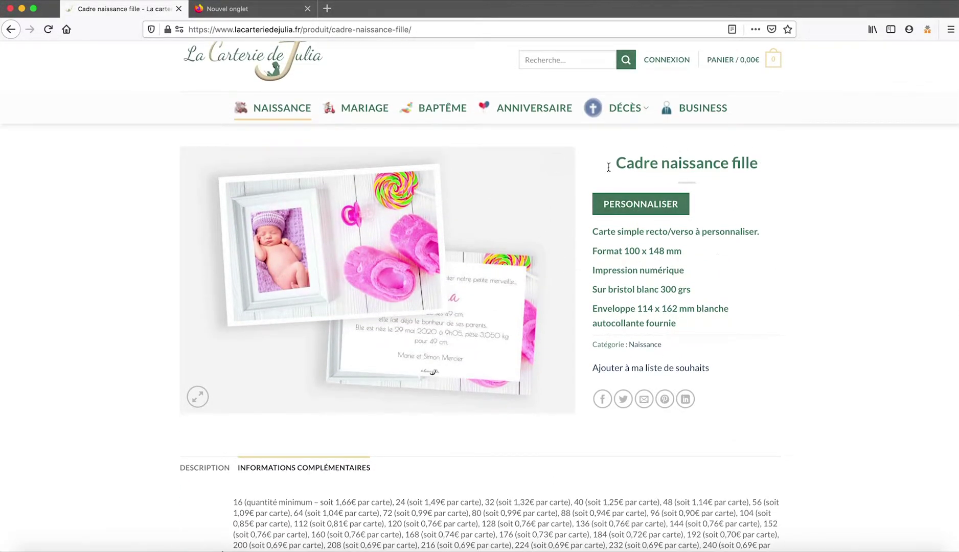
Launch the Cadre naissance fille customizer with PERSONNALISER, showing the first of nine tour tips.
{"action": "left_click", "coordinate": [647, 210]}
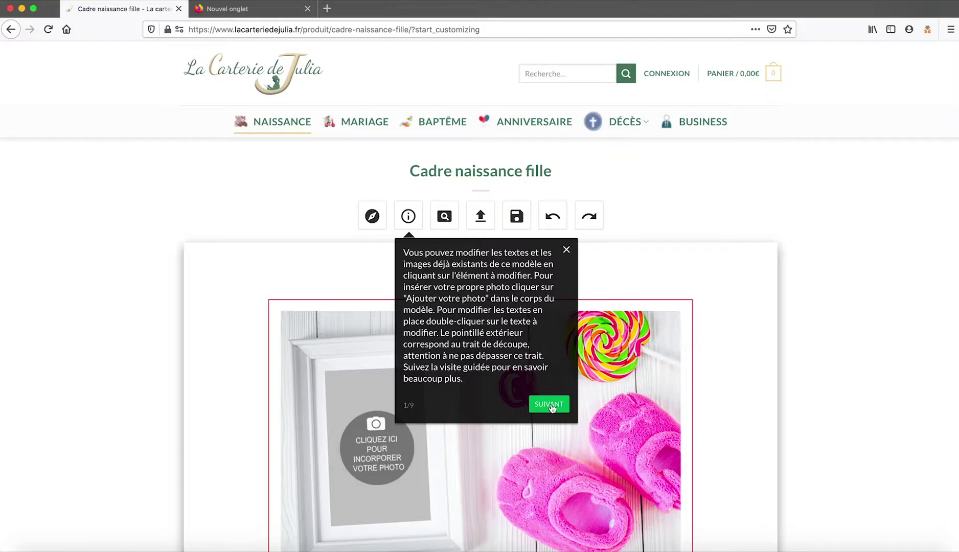
{"action": "scroll", "coordinate": [552, 407], "scroll_direction": "down", "scroll_amount": 10}
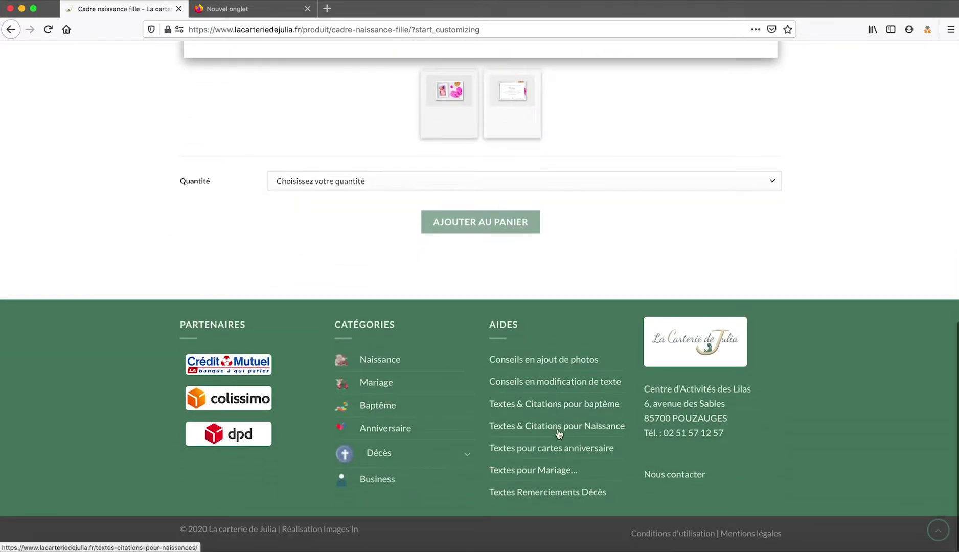
{"action": "scroll", "coordinate": [649, 148], "scroll_direction": "up", "scroll_amount": 10}
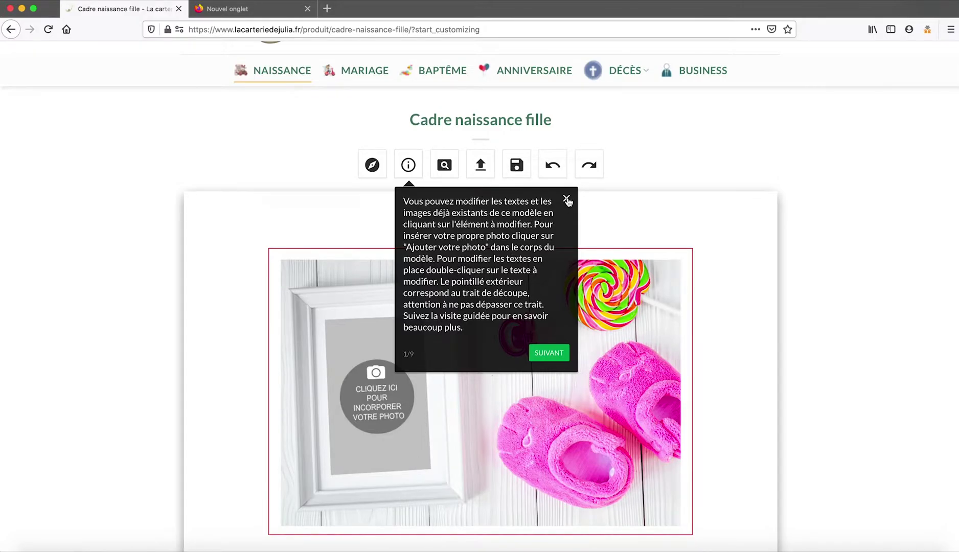
Step through the nine guided-tour tips on reloading, saving, undo and redo, then close the tour.
{"action": "left_click", "coordinate": [553, 356]}
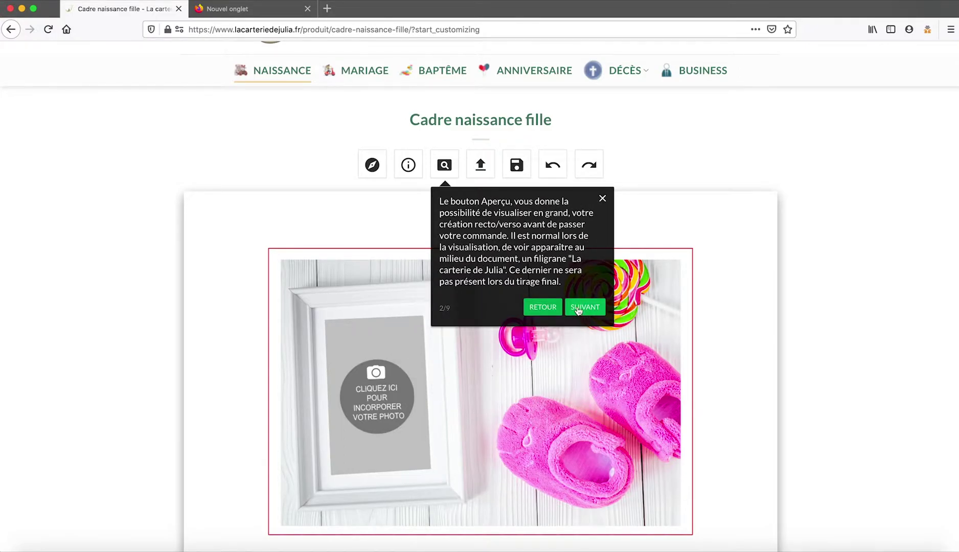
{"action": "left_click", "coordinate": [578, 309]}
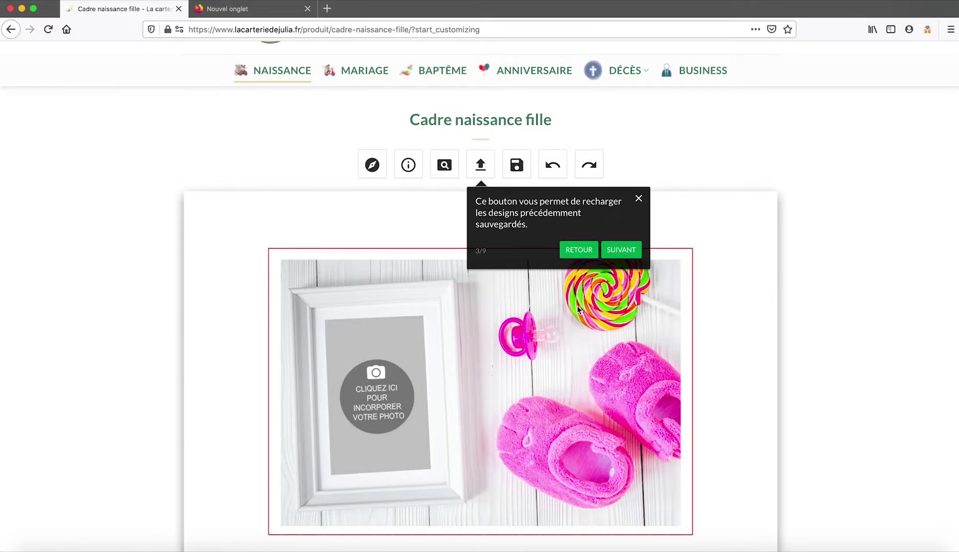
{"action": "left_click", "coordinate": [621, 250]}
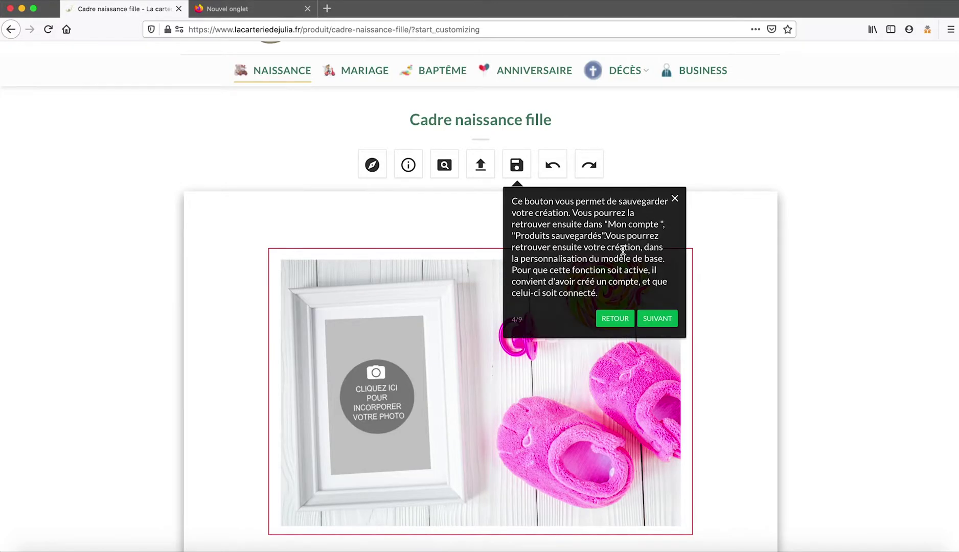
{"action": "left_click", "coordinate": [656, 319]}
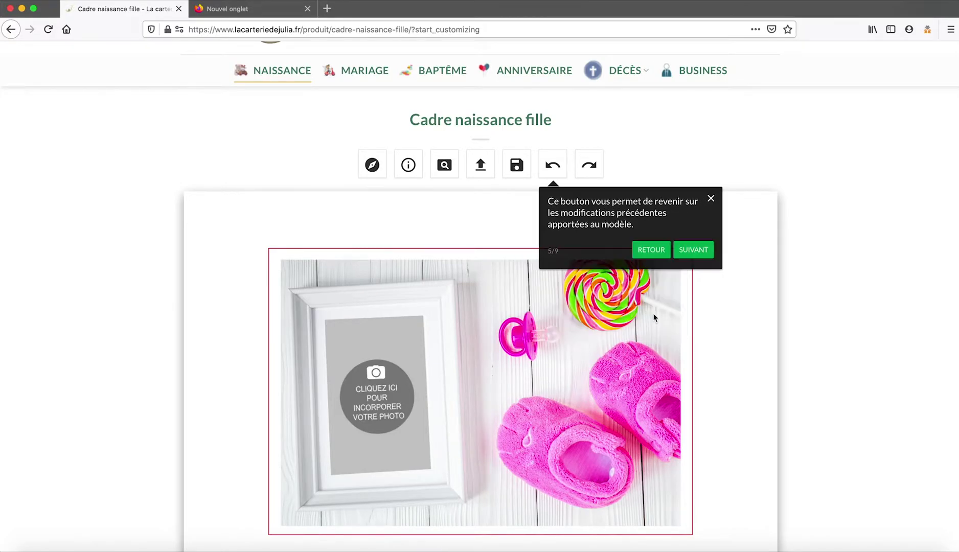
{"action": "left_click", "coordinate": [694, 250]}
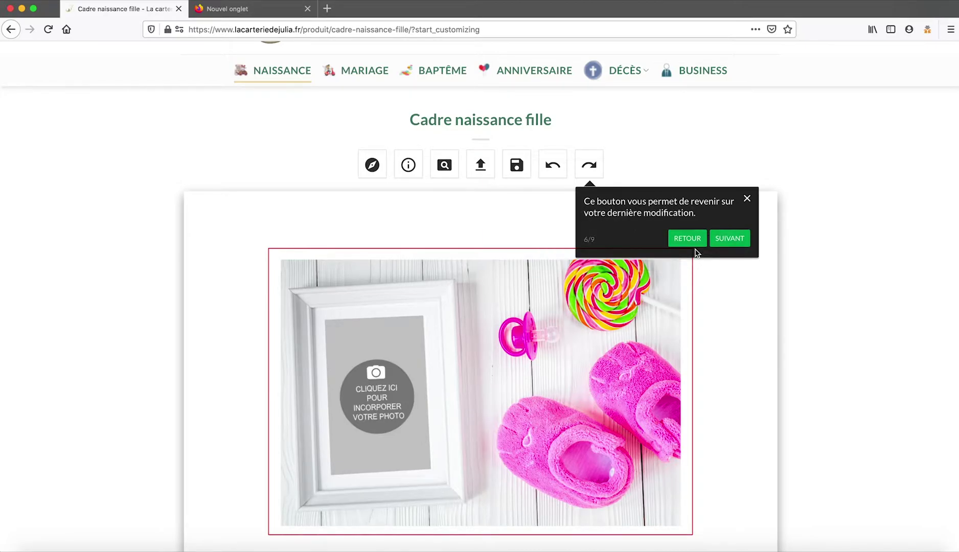
{"action": "left_click", "coordinate": [731, 238]}
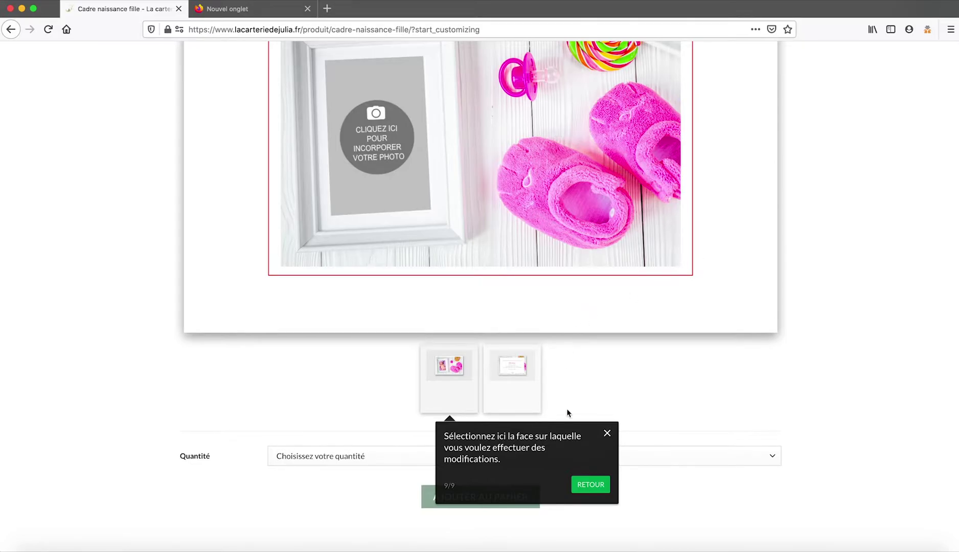
{"action": "left_click", "coordinate": [607, 434]}
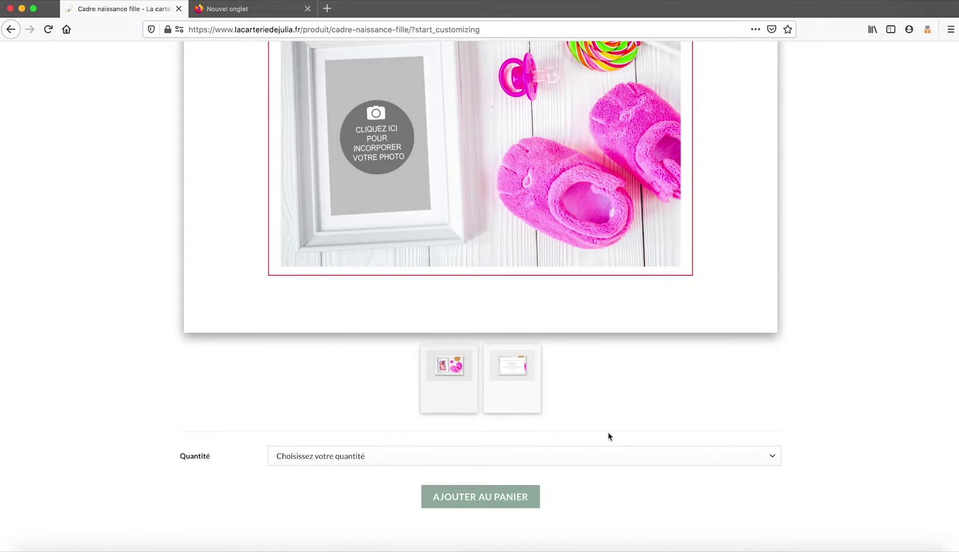
{"action": "scroll", "coordinate": [607, 433], "scroll_direction": "up", "scroll_amount": 2}
{"action": "scroll", "coordinate": [608, 433], "scroll_direction": "down", "scroll_amount": 2}
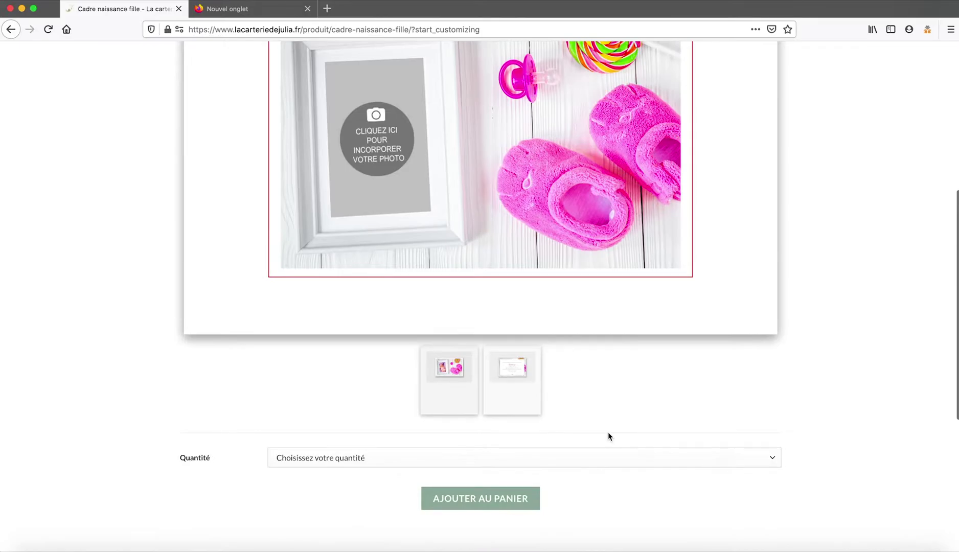
{"action": "left_click", "coordinate": [518, 374]}
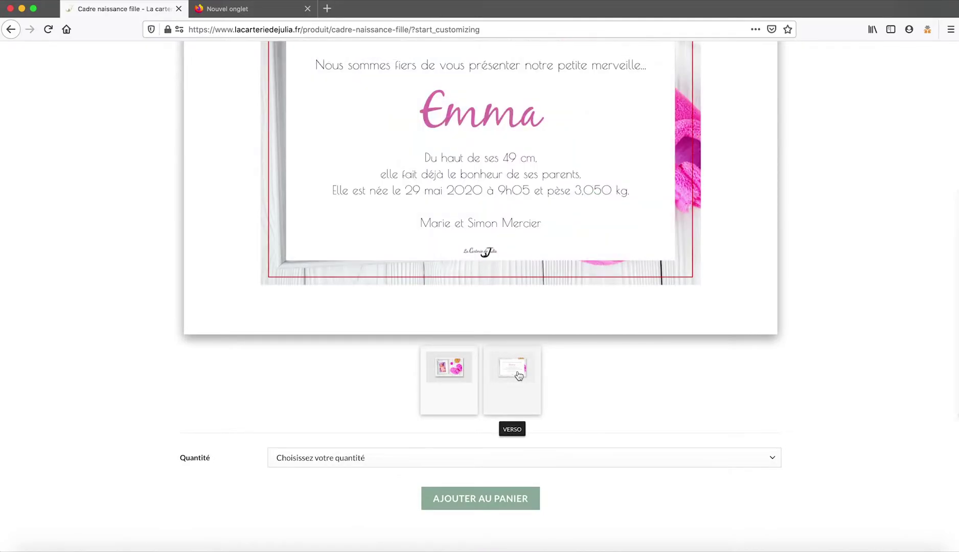
{"action": "left_click", "coordinate": [455, 383]}
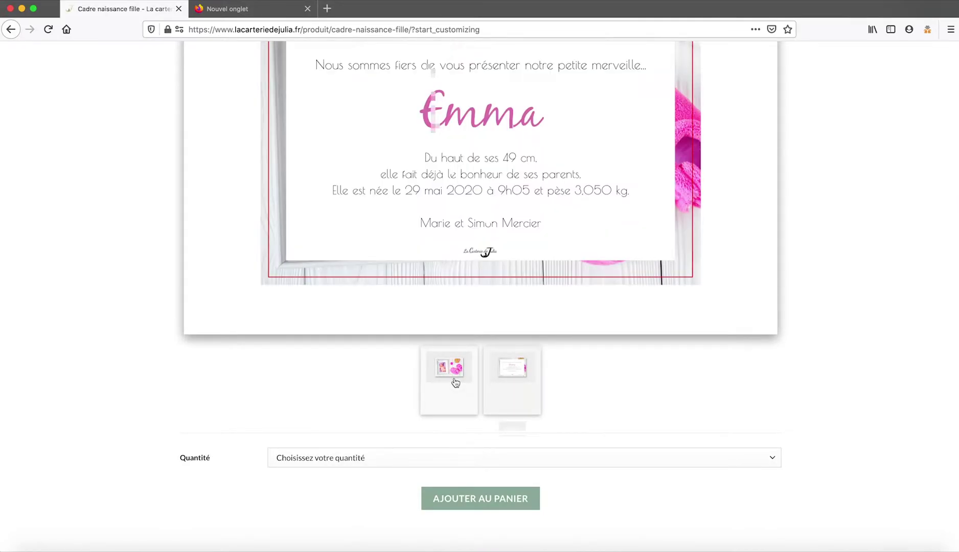
{"action": "scroll", "coordinate": [619, 365], "scroll_direction": "up", "scroll_amount": 2}
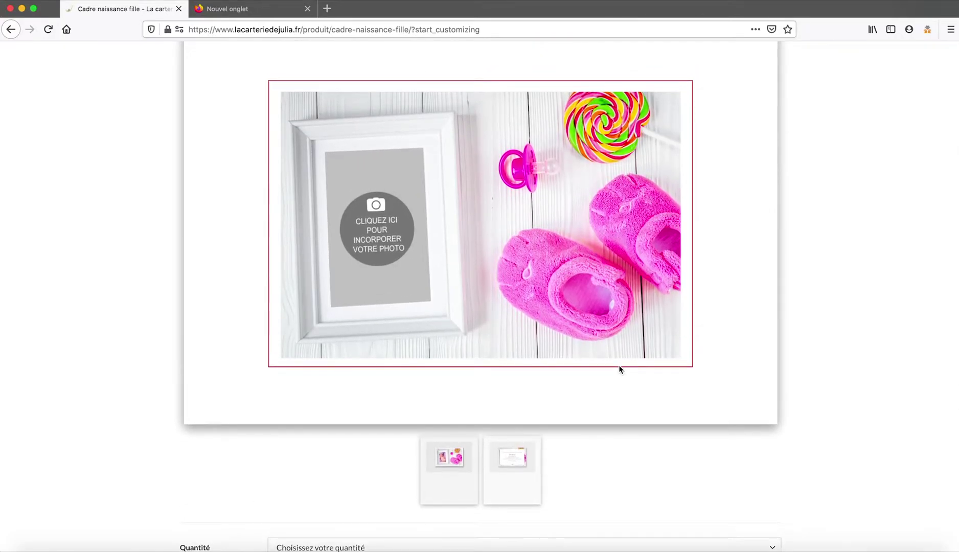
{"action": "scroll", "coordinate": [619, 366], "scroll_direction": "up", "scroll_amount": 1}
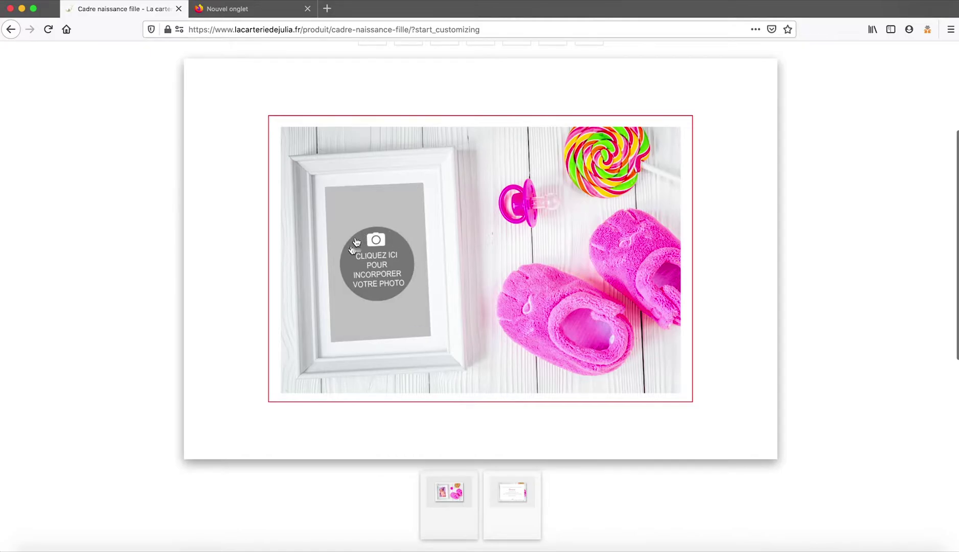
Start a photo upload for the frame placeholder and select Mon bebe.jpeg from the computer.
{"action": "left_click", "coordinate": [379, 254]}
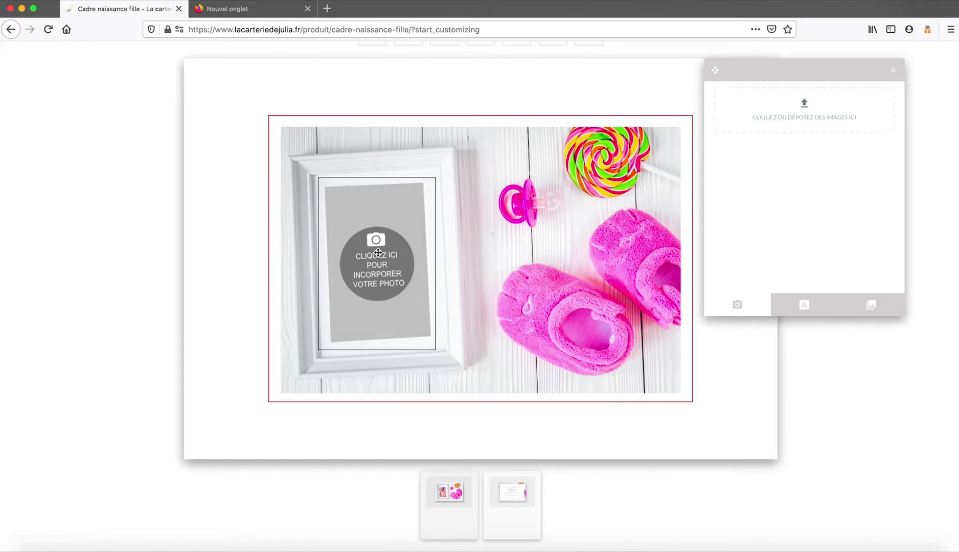
{"action": "scroll", "coordinate": [378, 252], "scroll_direction": "up", "scroll_amount": 3}
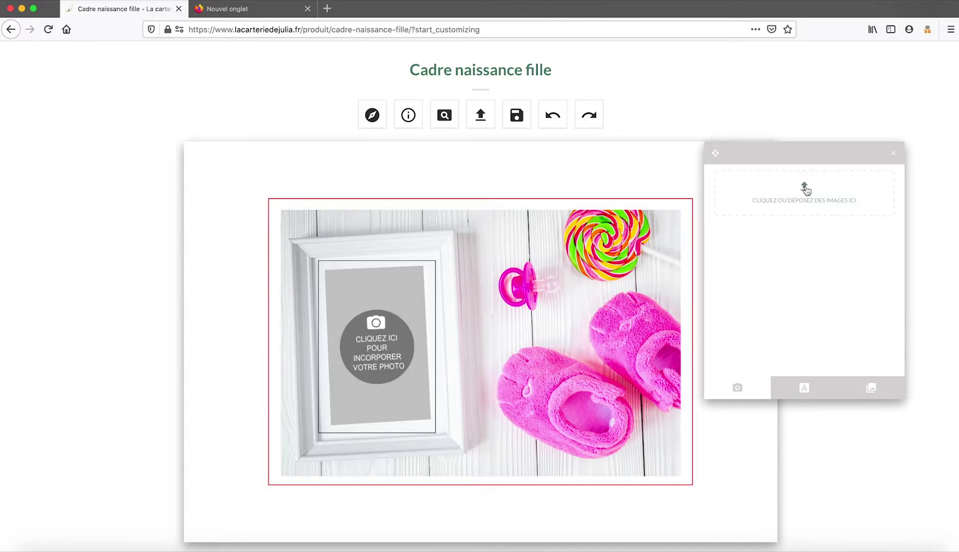
{"action": "left_click", "coordinate": [805, 189]}
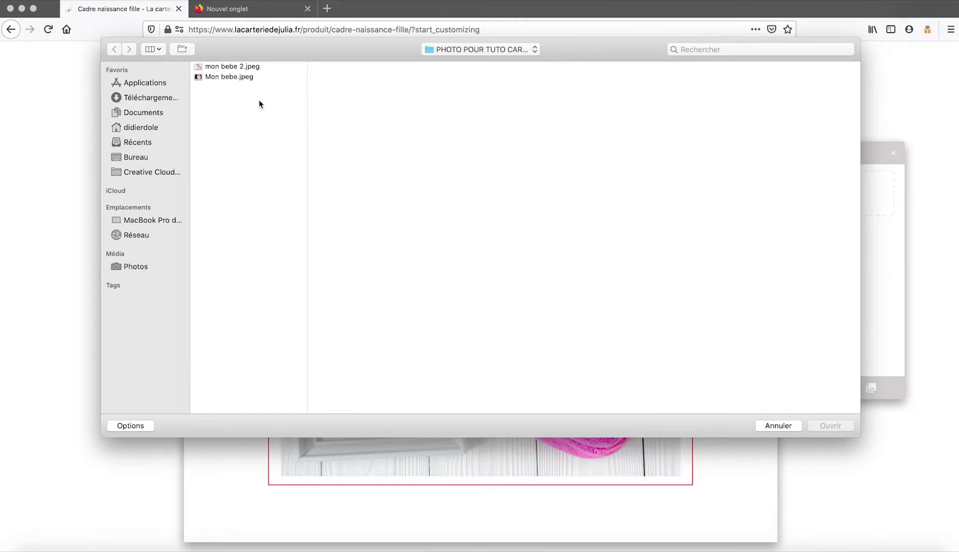
{"action": "left_click", "coordinate": [236, 77]}
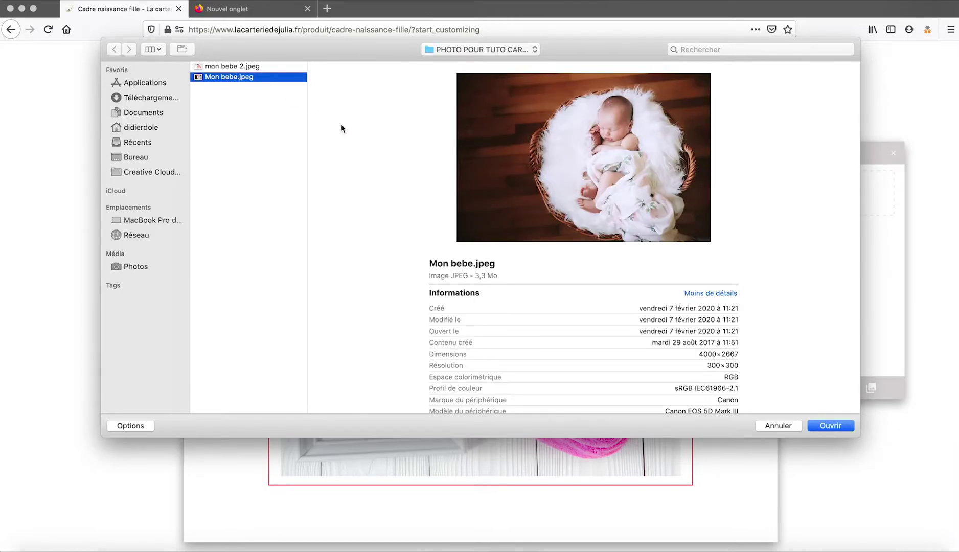
Upload Mon bebe.jpeg into the frame, then reposition, resize and slightly rotate it.
{"action": "left_click", "coordinate": [829, 426]}
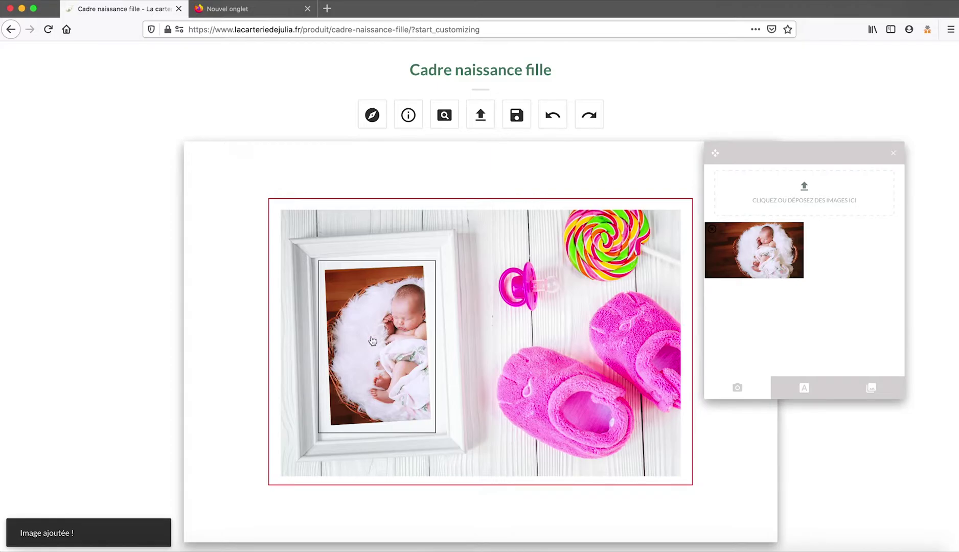
{"action": "mouse_move", "coordinate": [396, 357]}
{"action": "left_mouse_down"}
{"action": "mouse_move", "coordinate": [374, 342]}
{"action": "mouse_move", "coordinate": [380, 355]}
{"action": "left_mouse_up"}
{"action": "left_click_drag", "start_coordinate": [507, 438], "coordinate": [527, 456]}
{"action": "left_click_drag", "start_coordinate": [539, 231], "coordinate": [523, 221]}
{"action": "left_click_drag", "start_coordinate": [408, 330], "coordinate": [382, 338]}
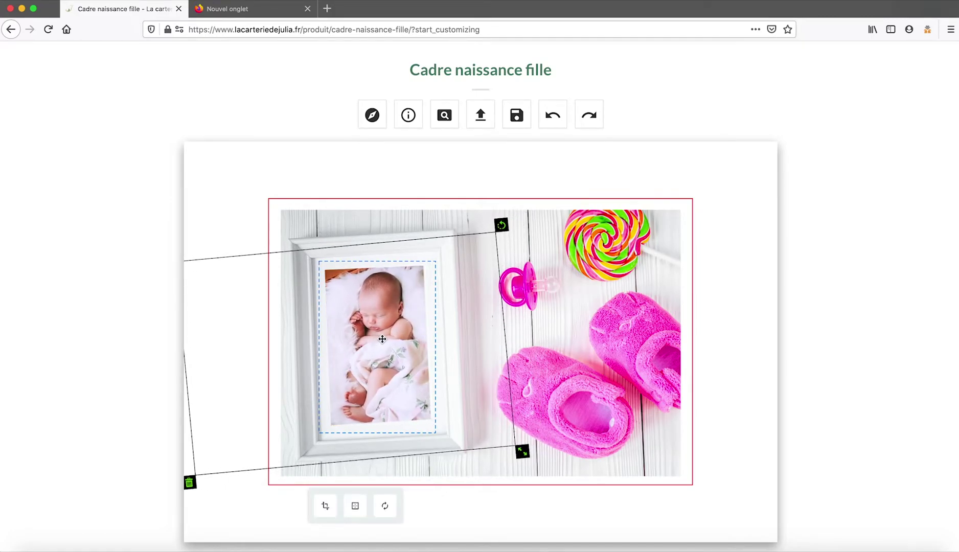
{"action": "scroll", "coordinate": [435, 468], "scroll_direction": "down", "scroll_amount": 2}
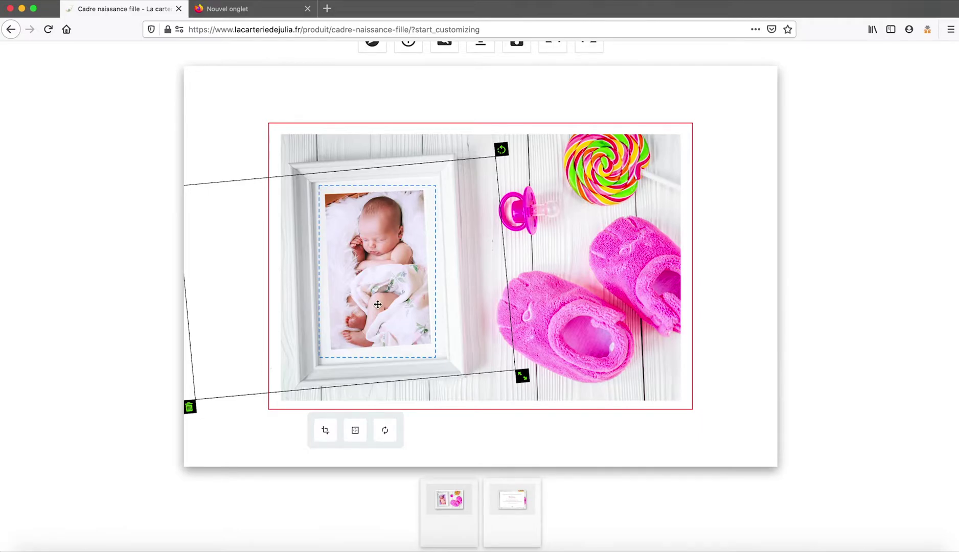
Delete the first photo and upload mon bebe 2.jpeg into the empty frame.
{"action": "left_click", "coordinate": [189, 408]}
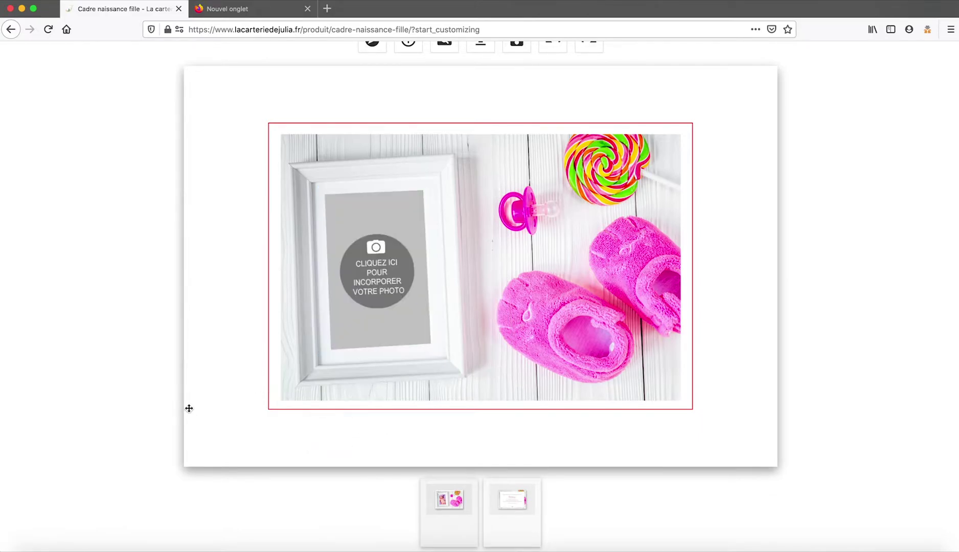
{"action": "left_click", "coordinate": [378, 264]}
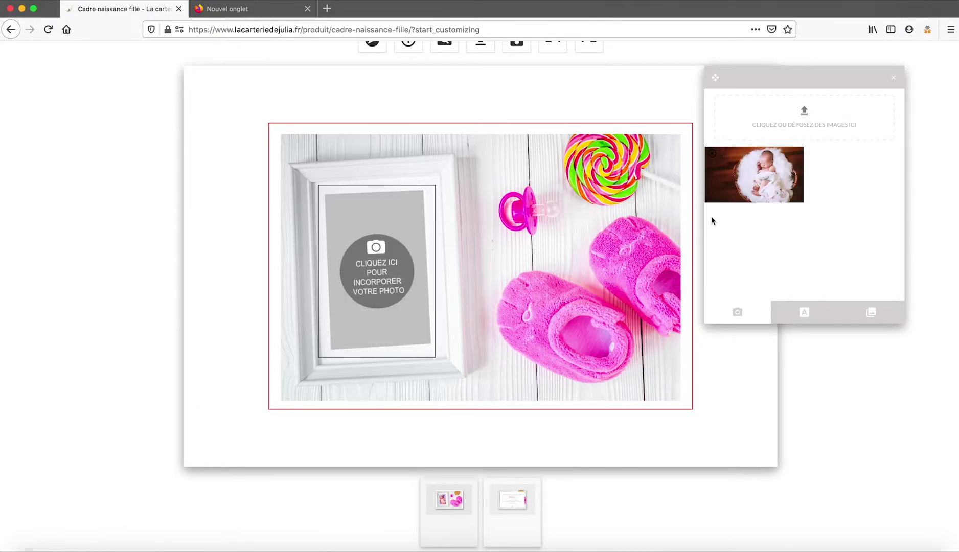
{"action": "left_click", "coordinate": [805, 113]}
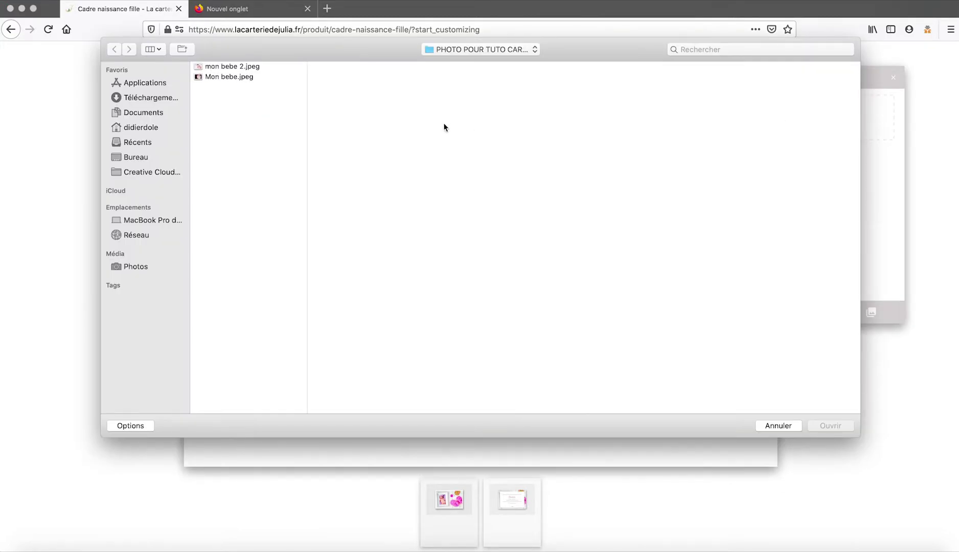
{"action": "left_click", "coordinate": [231, 69]}
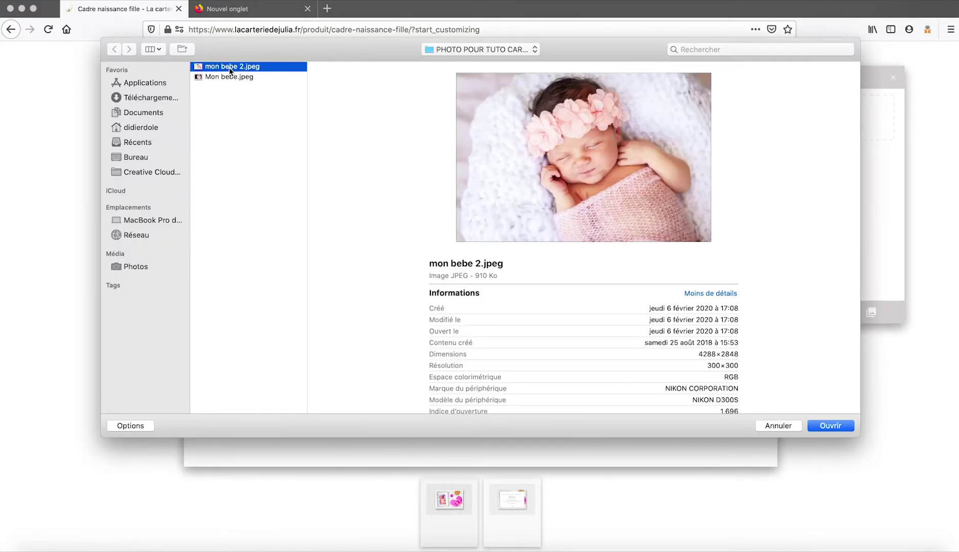
{"action": "left_click", "coordinate": [826, 427]}
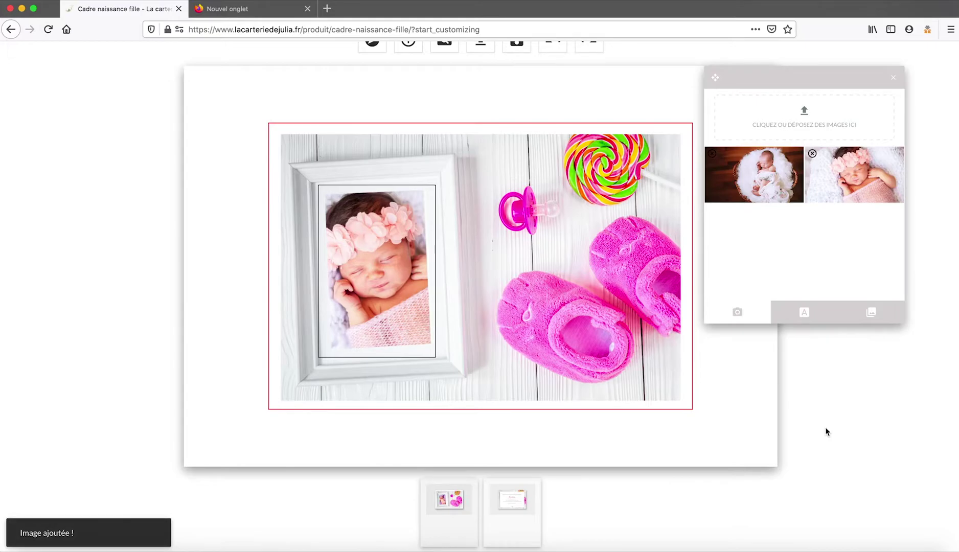
{"action": "mouse_move", "coordinate": [810, 187]}
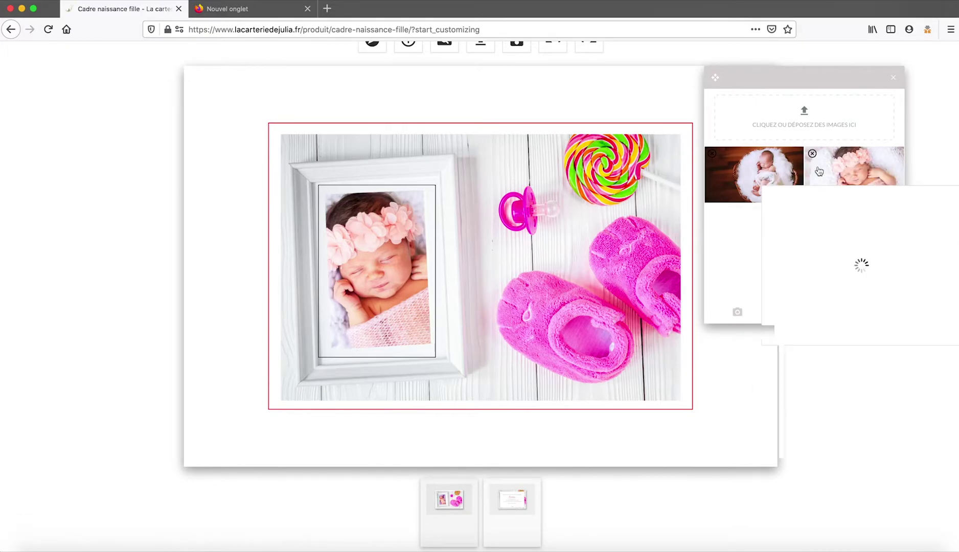
{"action": "mouse_move", "coordinate": [790, 160]}
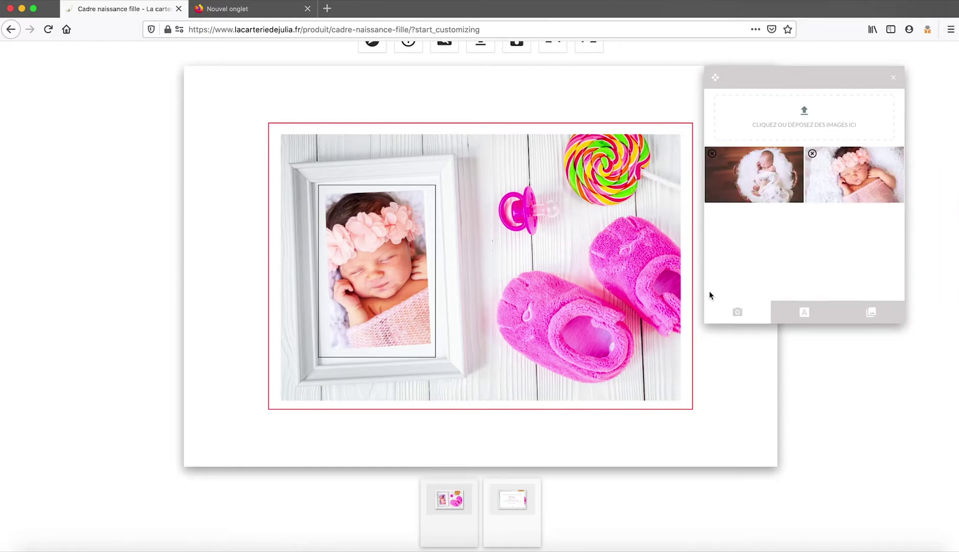
Enlarge the flower-headband photo within the frame and tilt it slightly counter-clockwise.
{"action": "left_click", "coordinate": [388, 292]}
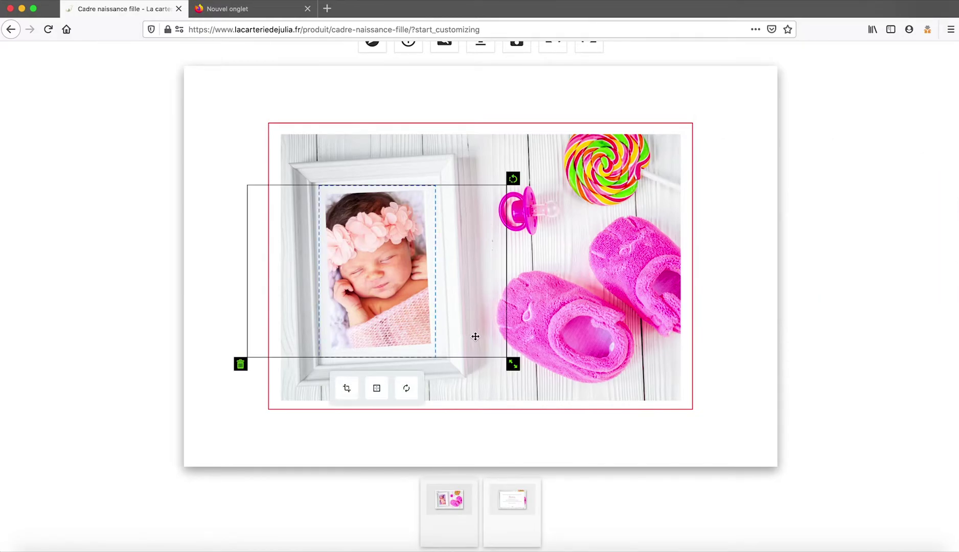
{"action": "left_click_drag", "start_coordinate": [516, 364], "coordinate": [532, 376]}
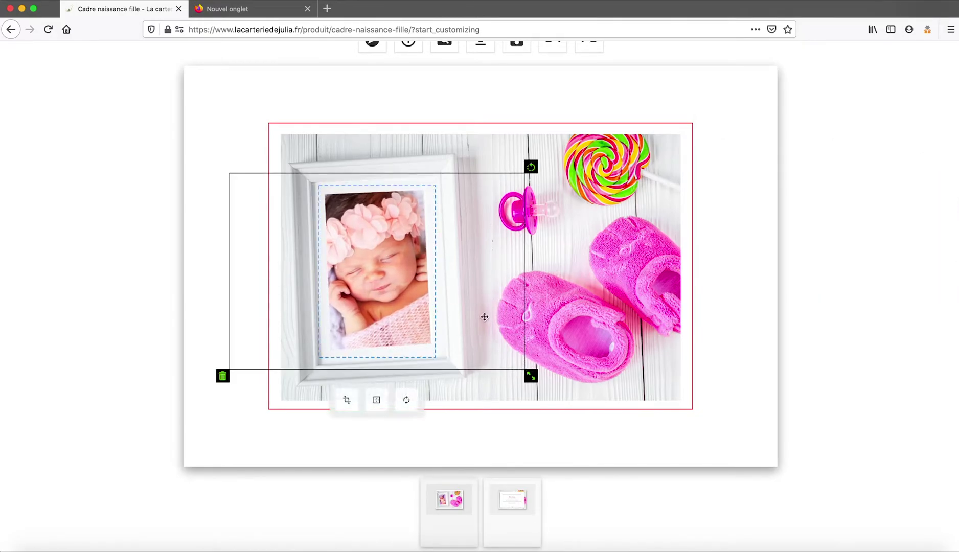
{"action": "left_click_drag", "start_coordinate": [530, 166], "coordinate": [525, 156]}
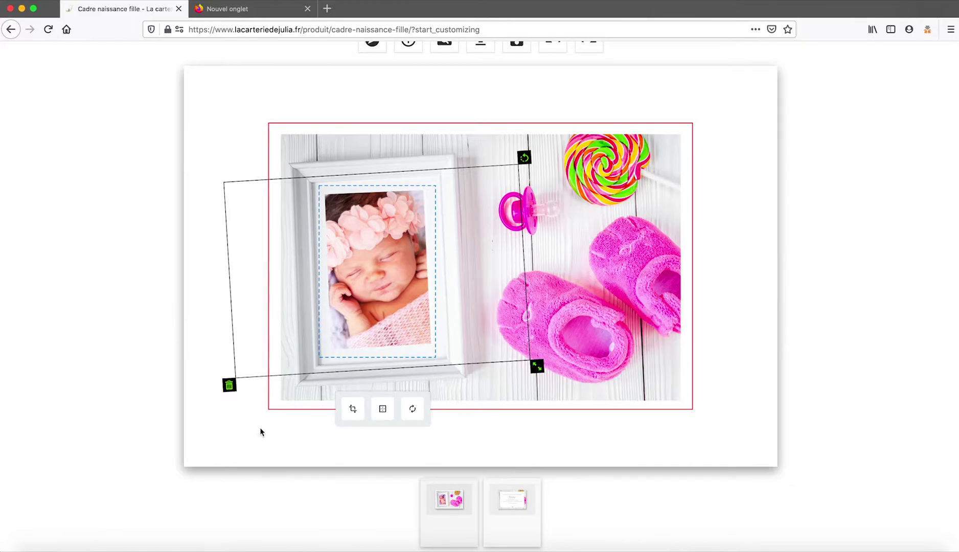
{"action": "left_click", "coordinate": [731, 266]}
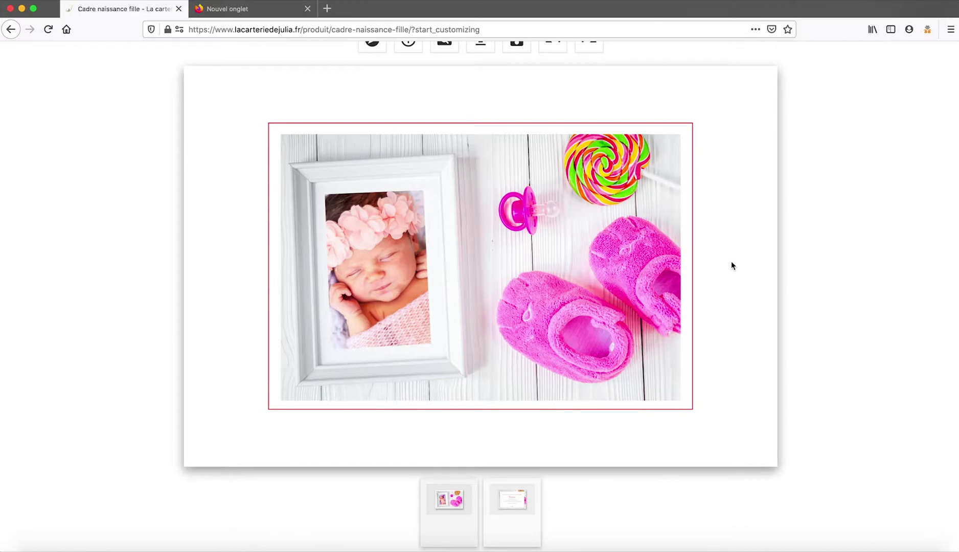
{"action": "scroll", "coordinate": [731, 262], "scroll_direction": "down", "scroll_amount": 1}
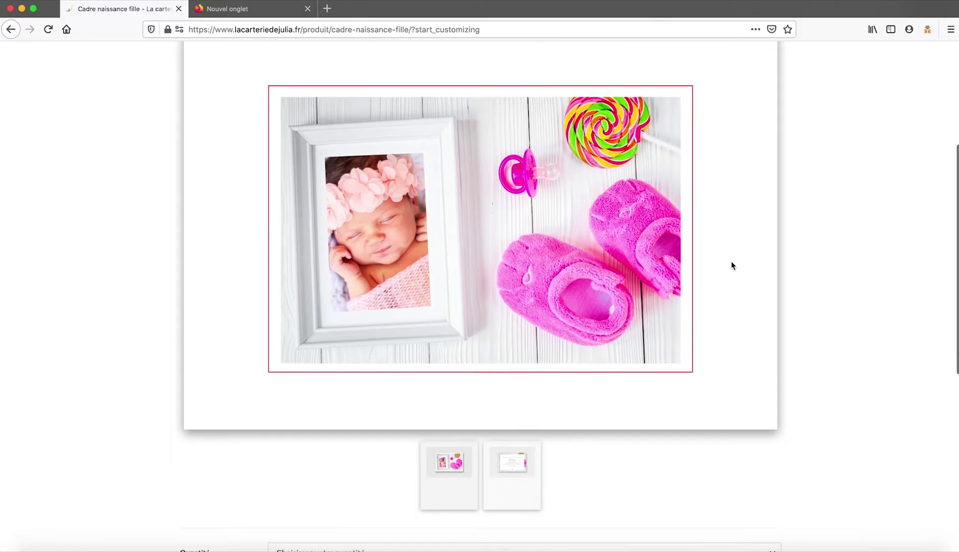
On the card's back, replace the sample first name with the baby's chosen first name.
{"action": "left_click", "coordinate": [520, 469]}
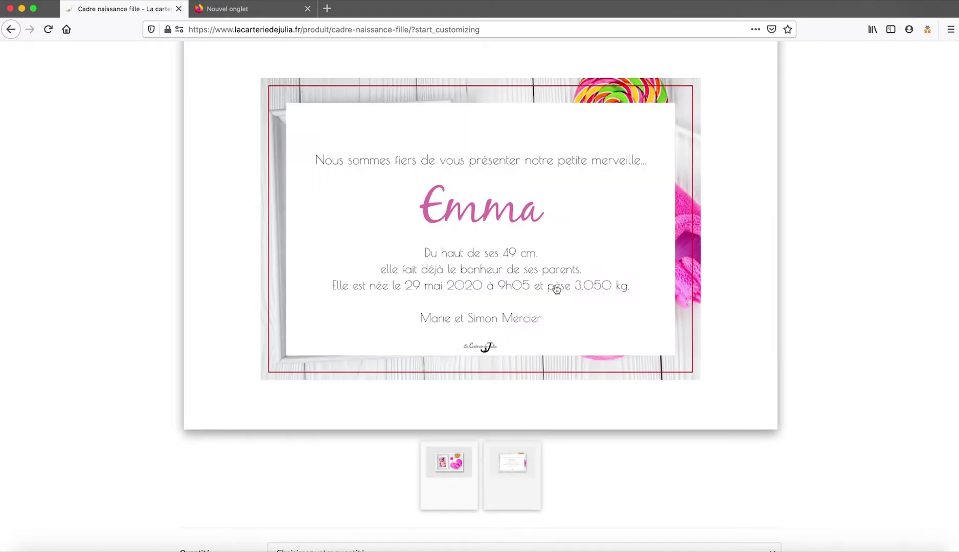
{"action": "left_click", "coordinate": [512, 213]}
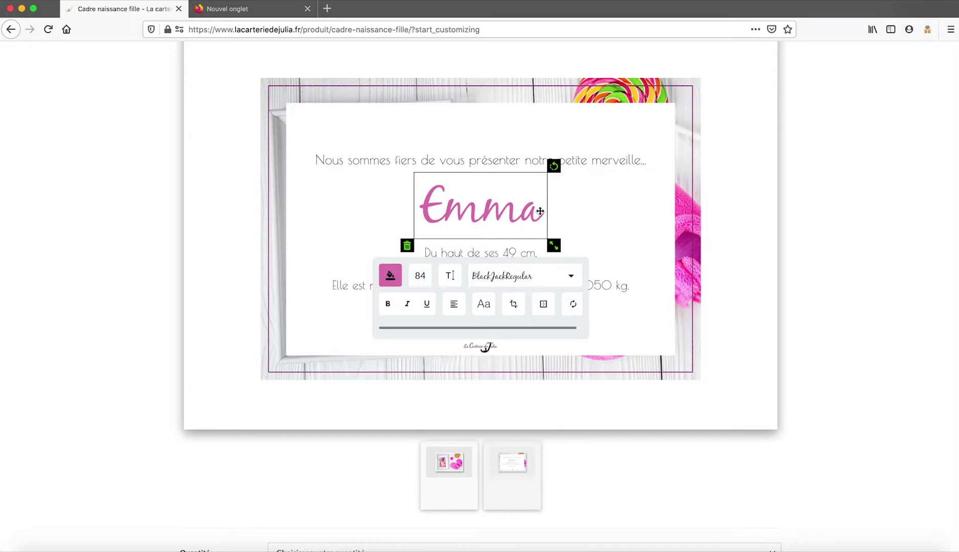
{"action": "left_click", "coordinate": [540, 211]}
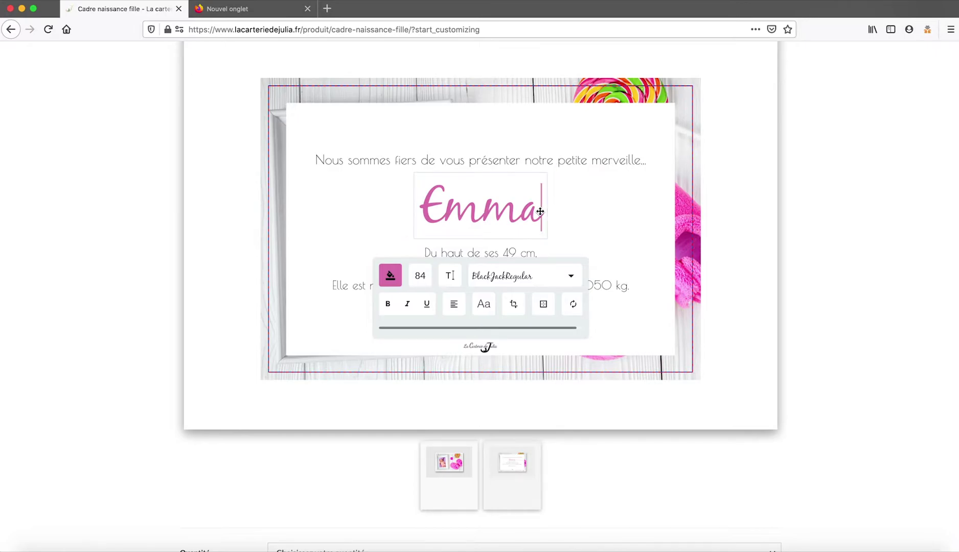
{"action": "key", "text": "BackSpace"}
{"action": "key", "text": "BackSpace"}
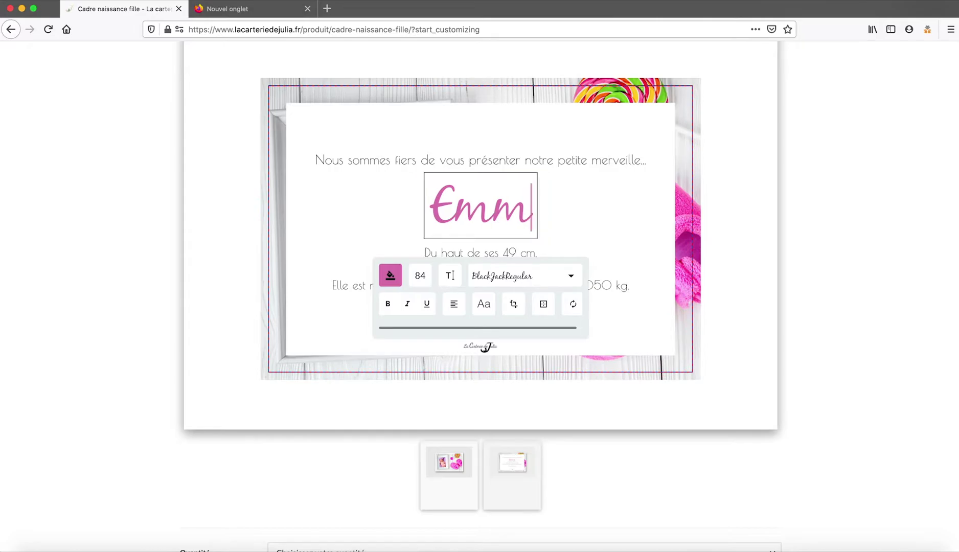
{"action": "key", "text": "BackSpace"}
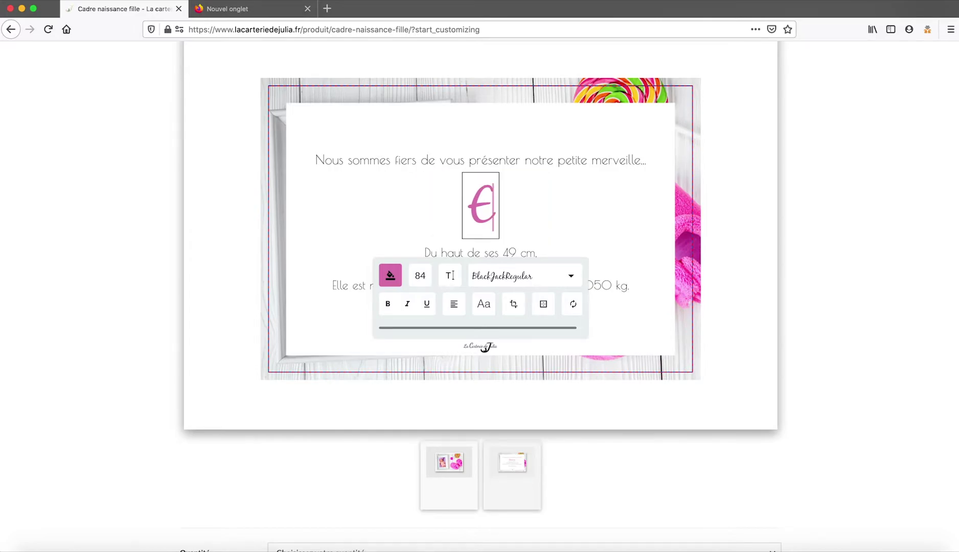
{"action": "key", "text": "BackSpace"}
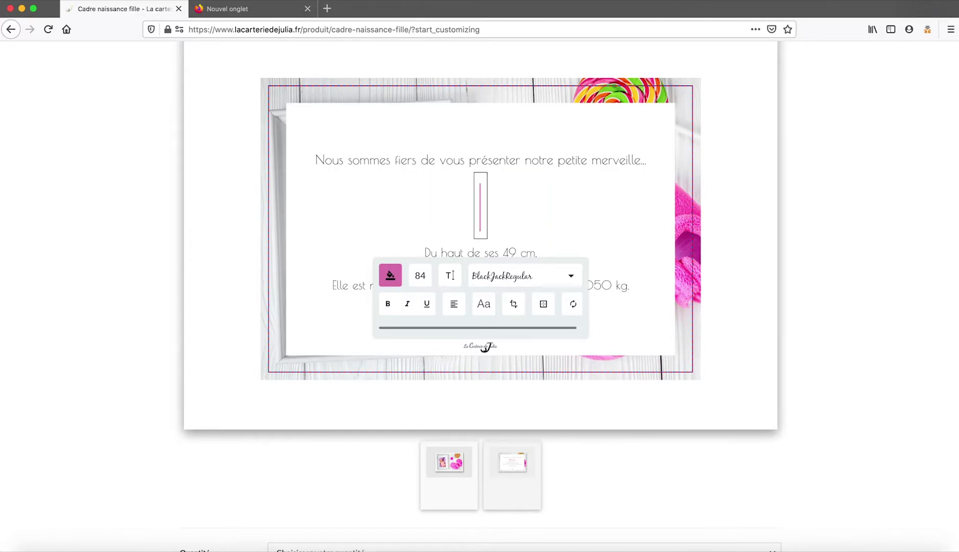
{"action": "type", "text": "Amandine"}
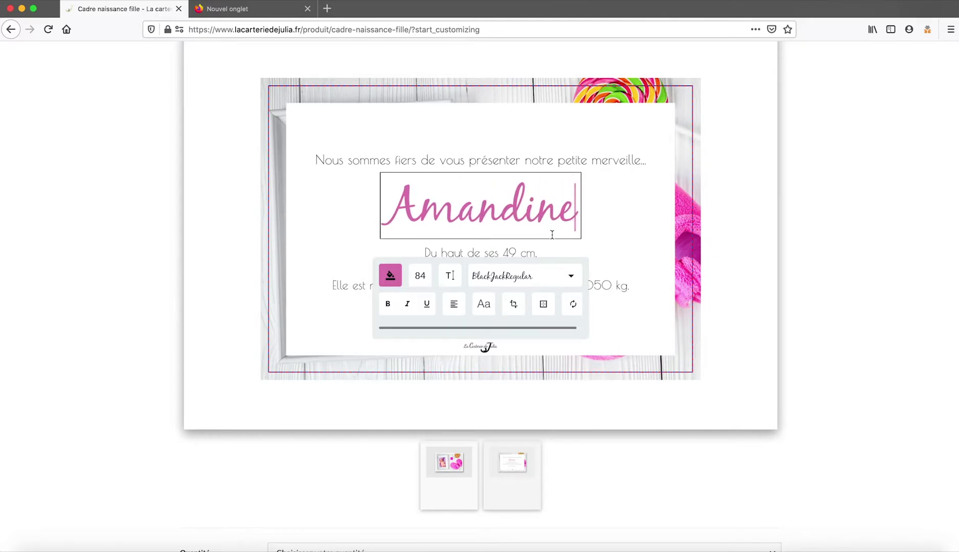
{"action": "left_click", "coordinate": [501, 251]}
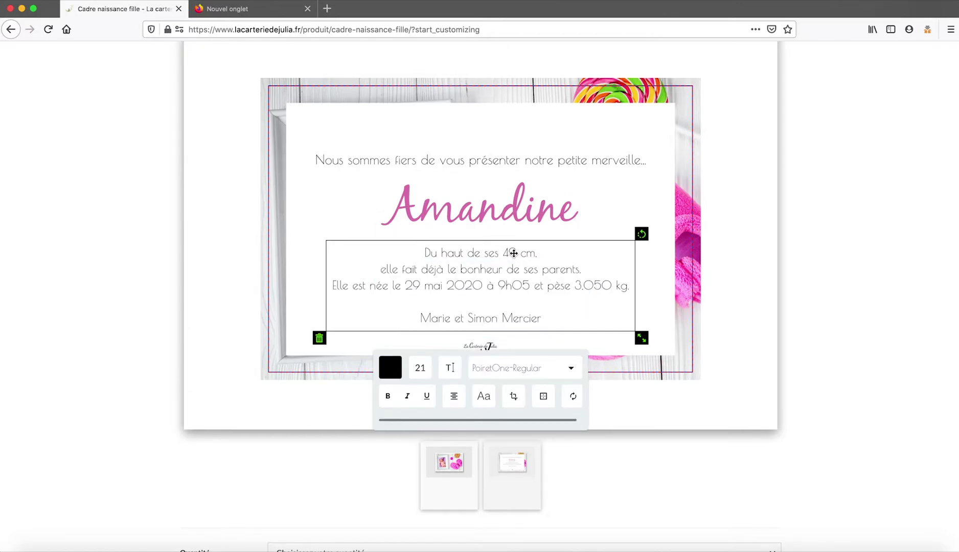
Change the baby's length to 46 cm and the birth date to 15 août.
{"action": "left_click", "coordinate": [516, 253]}
{"action": "key", "text": "BackSpace"}
{"action": "type", "text": "6"}
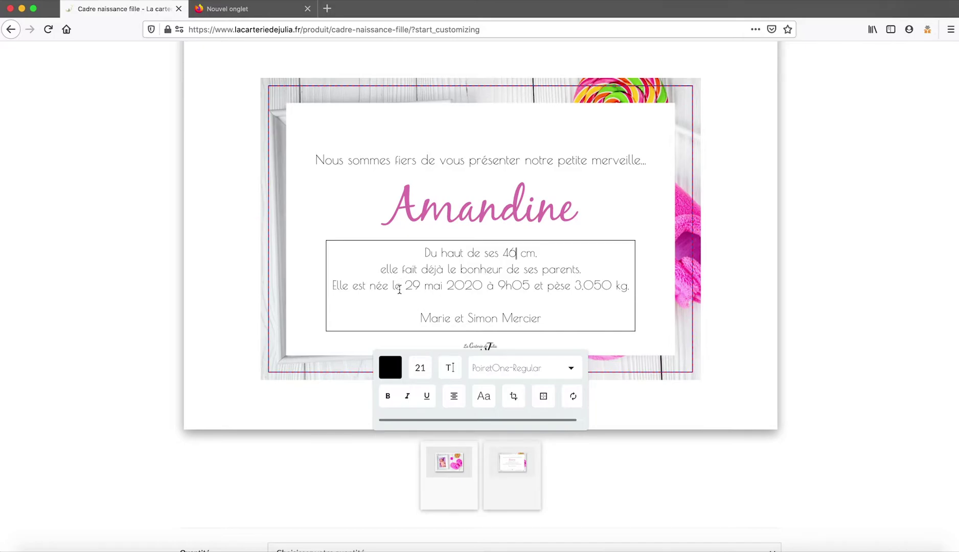
{"action": "left_click", "coordinate": [420, 288]}
{"action": "left_click", "coordinate": [442, 287]}
{"action": "key", "text": "BackSpace"}
{"action": "key", "text": "BackSpace"}
{"action": "key", "text": "BackSpace"}
{"action": "key", "text": "BackSpace"}
{"action": "key", "text": "BackSpace"}
{"action": "key", "text": "BackSpace"}
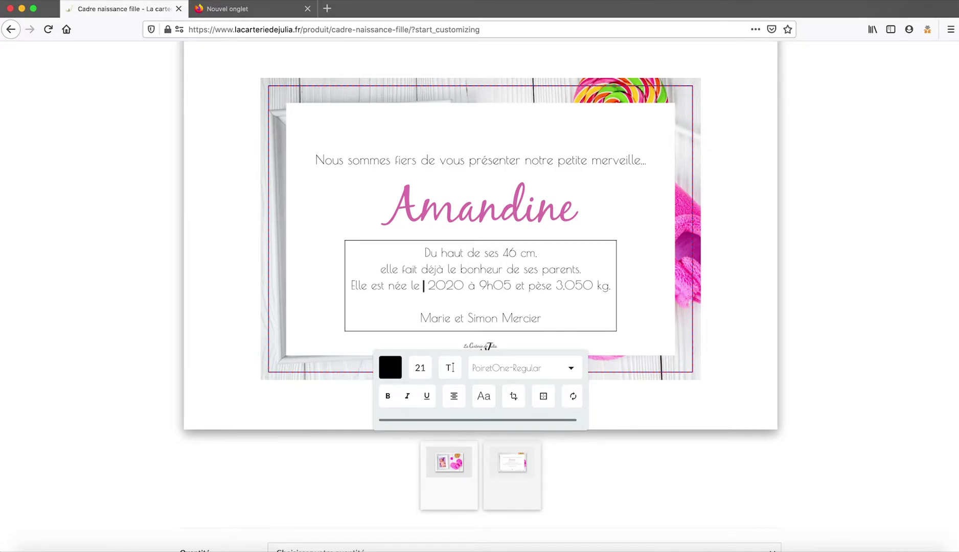
{"action": "type", "text": "15"}
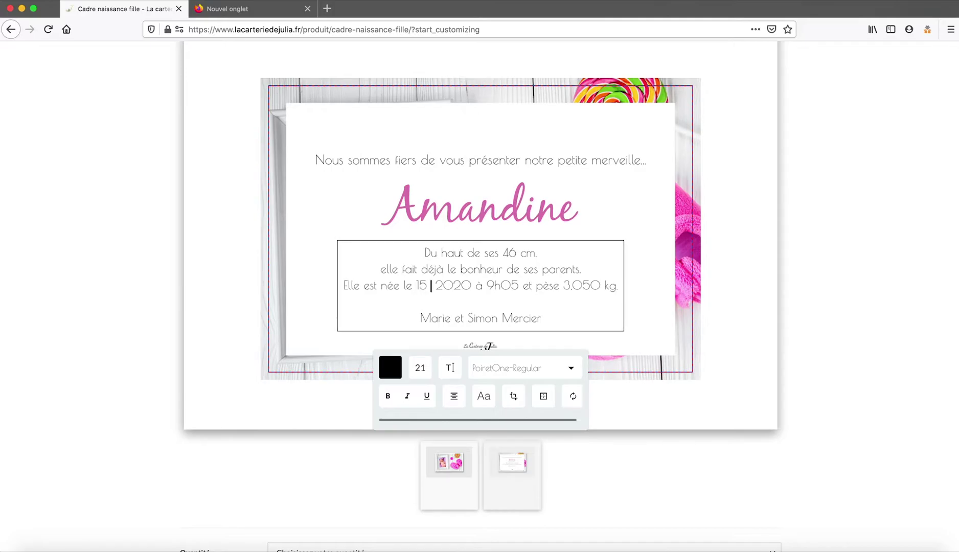
{"action": "type", "text": " août"}
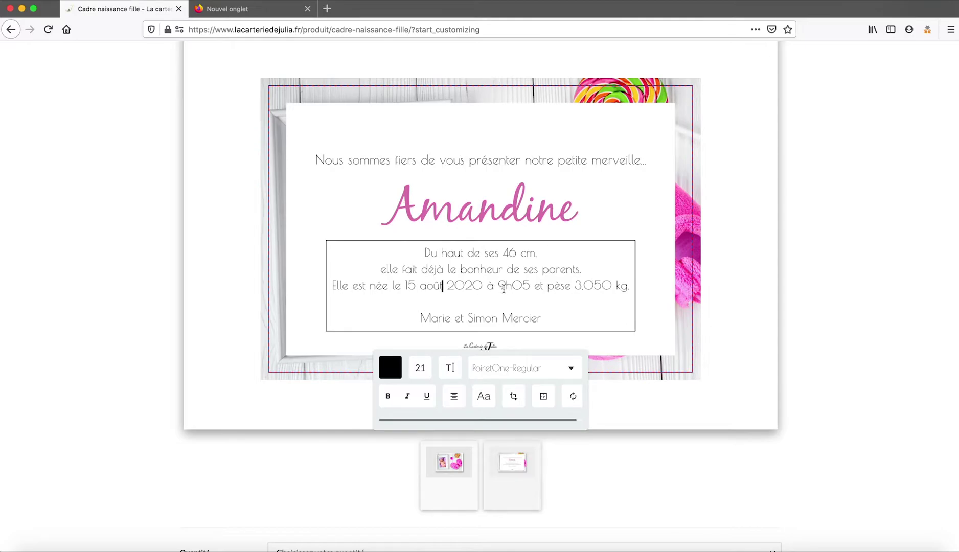
Set the birth time to 19h25 and the weight to 3,150 kg.
{"action": "left_click", "coordinate": [501, 286]}
{"action": "type", "text": "1"}
{"action": "left_click", "coordinate": [524, 284]}
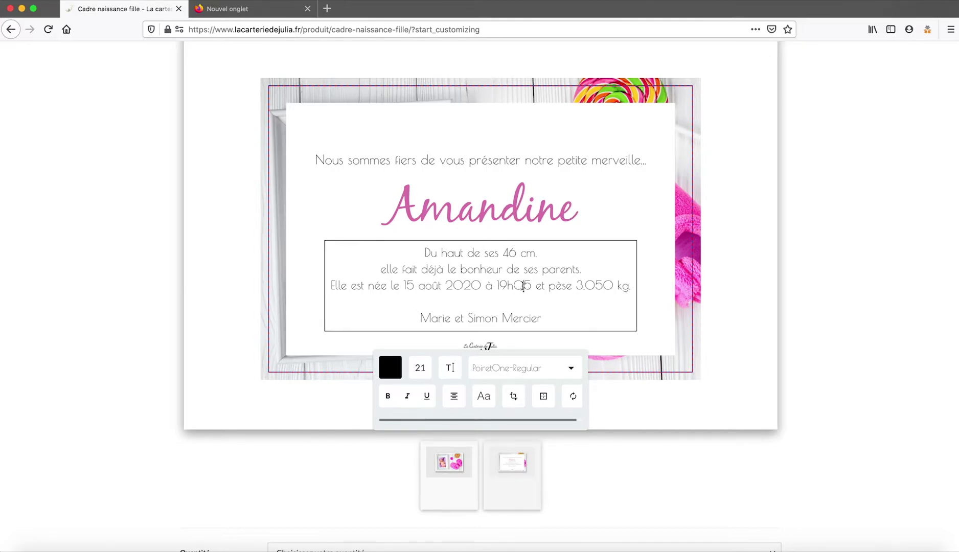
{"action": "key", "text": "BackSpace"}
{"action": "type", "text": "2"}
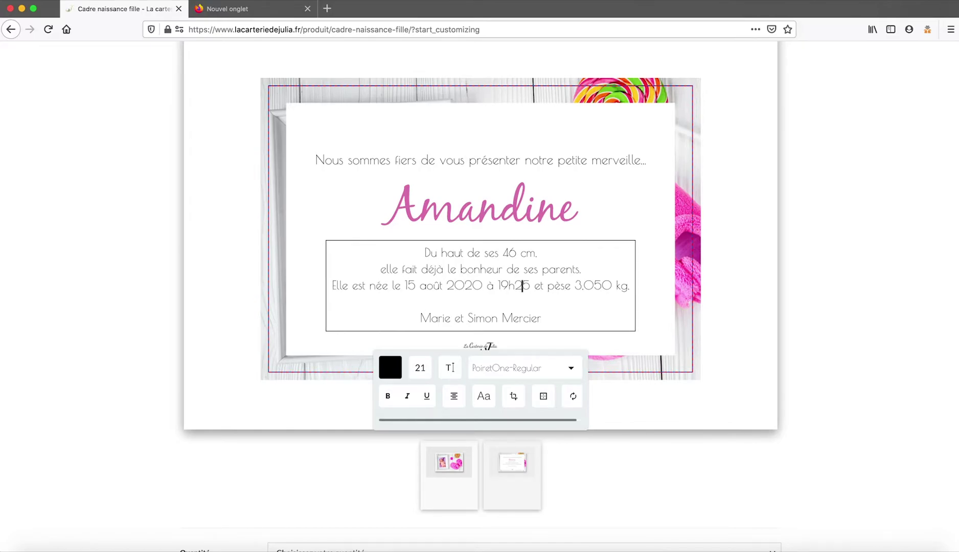
{"action": "left_click", "coordinate": [597, 285]}
{"action": "key", "text": "BackSpace"}
{"action": "key", "text": "BackSpace"}
{"action": "type", "text": "."}
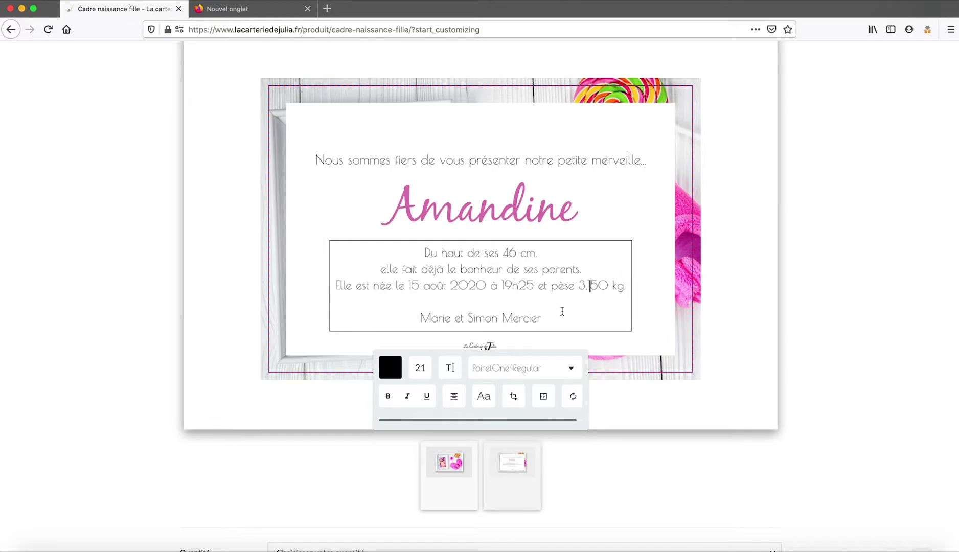
{"action": "type", "text": "1"}
Replace the parents' names line with the new parents' names.
{"action": "left_click_drag", "start_coordinate": [546, 318], "coordinate": [428, 313]}
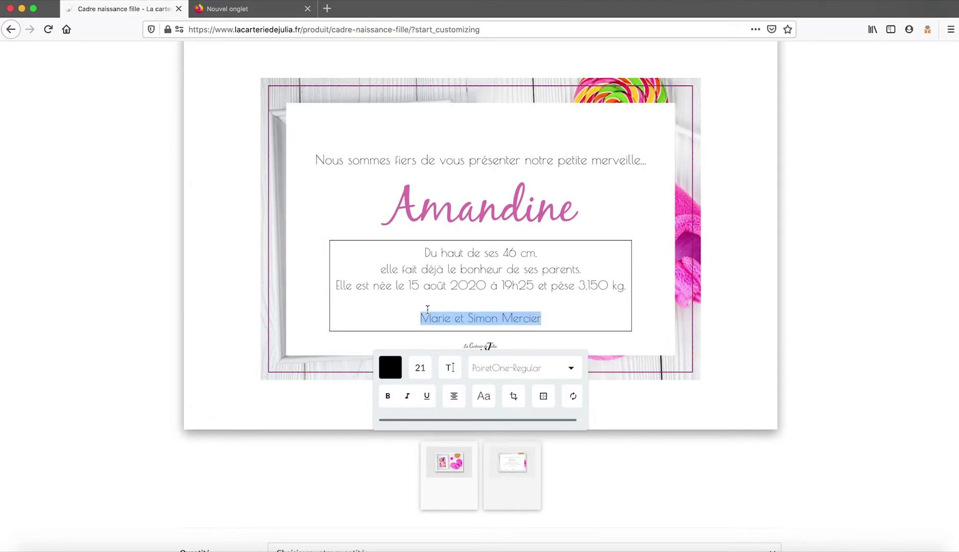
{"action": "key", "text": "BackSpace"}
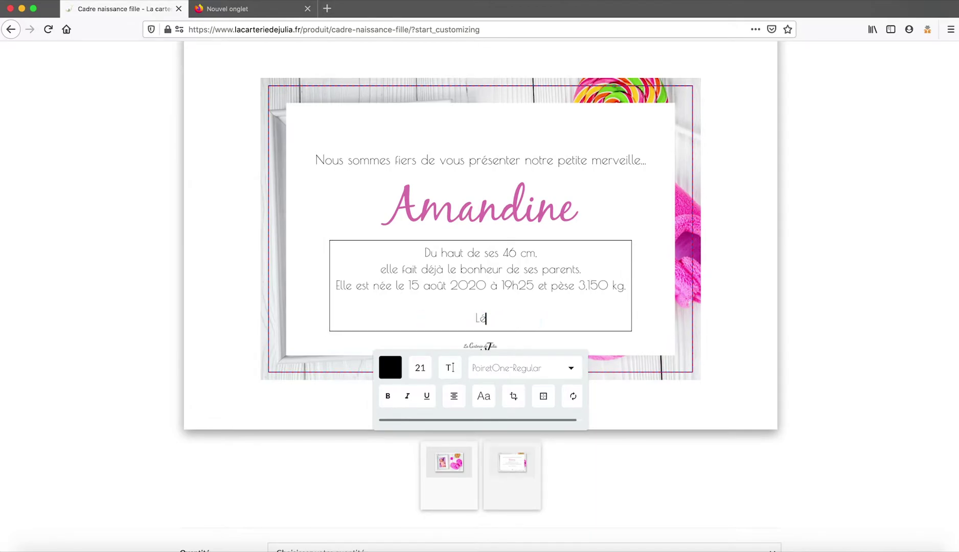
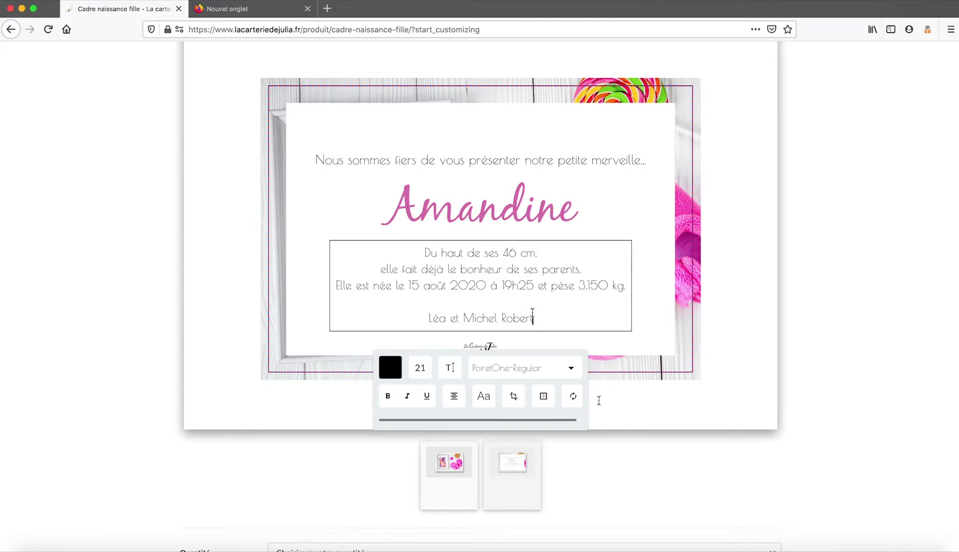
Select the card's body text and apply the Aladin-Regular font.
{"action": "left_click_drag", "start_coordinate": [537, 317], "coordinate": [424, 313]}
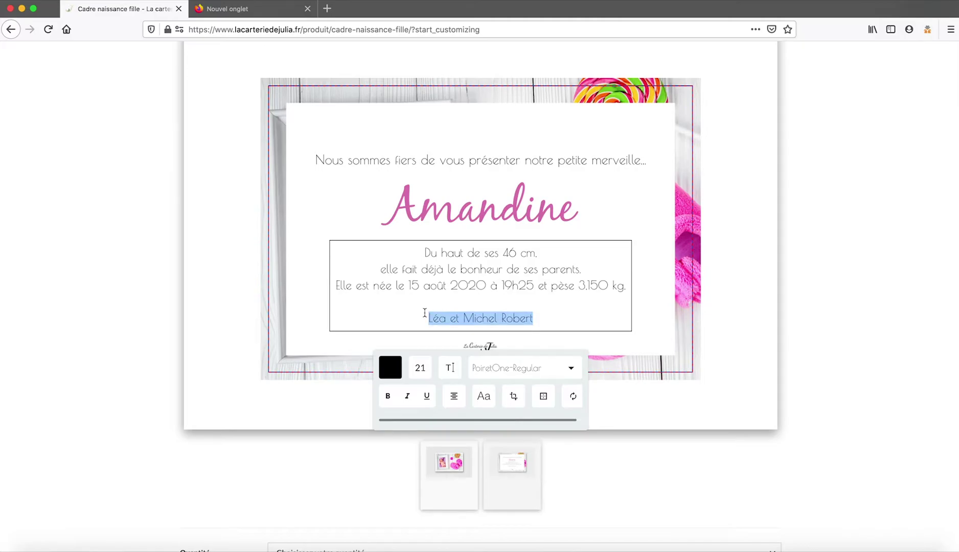
{"action": "left_click", "coordinate": [570, 368]}
{"action": "scroll", "coordinate": [523, 407], "scroll_direction": "down", "scroll_amount": 3}
{"action": "scroll", "coordinate": [521, 409], "scroll_direction": "up", "scroll_amount": 1}
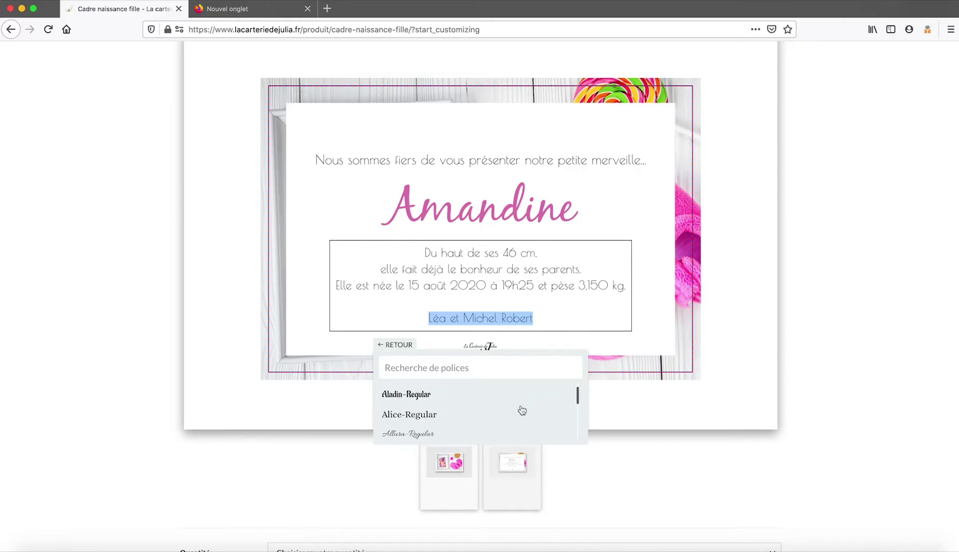
{"action": "left_click", "coordinate": [414, 397]}
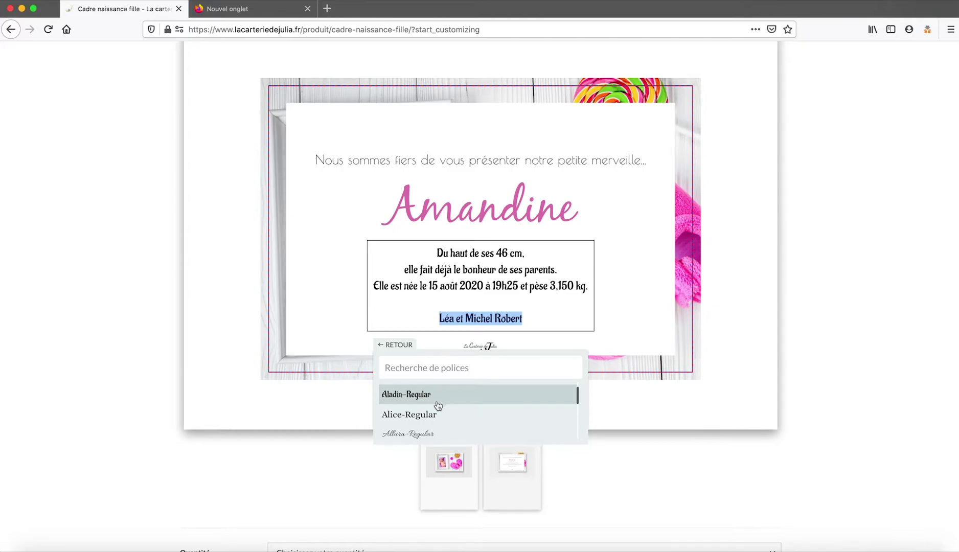
{"action": "left_click", "coordinate": [395, 345]}
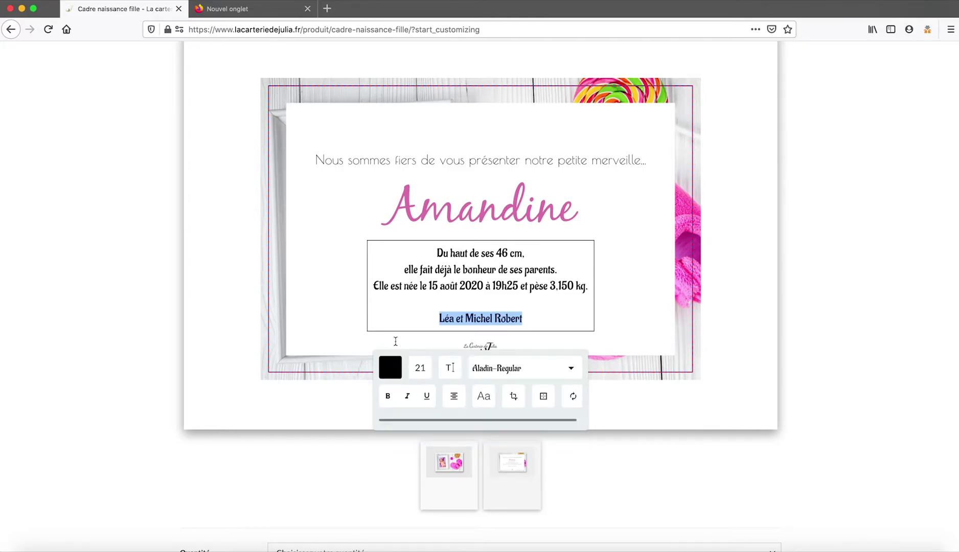
Try bold and italic on the text block, leaving both turned off.
{"action": "left_click", "coordinate": [388, 397]}
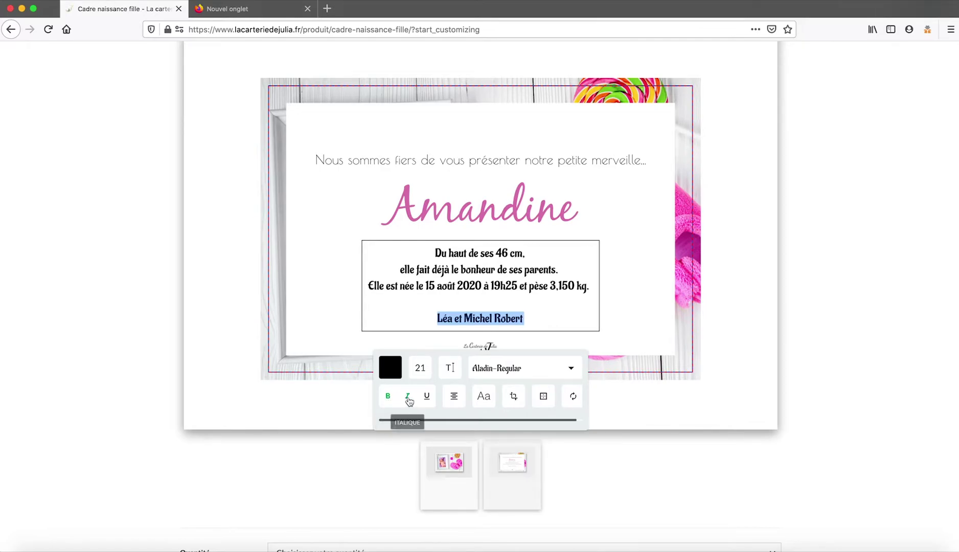
{"action": "left_click", "coordinate": [408, 398]}
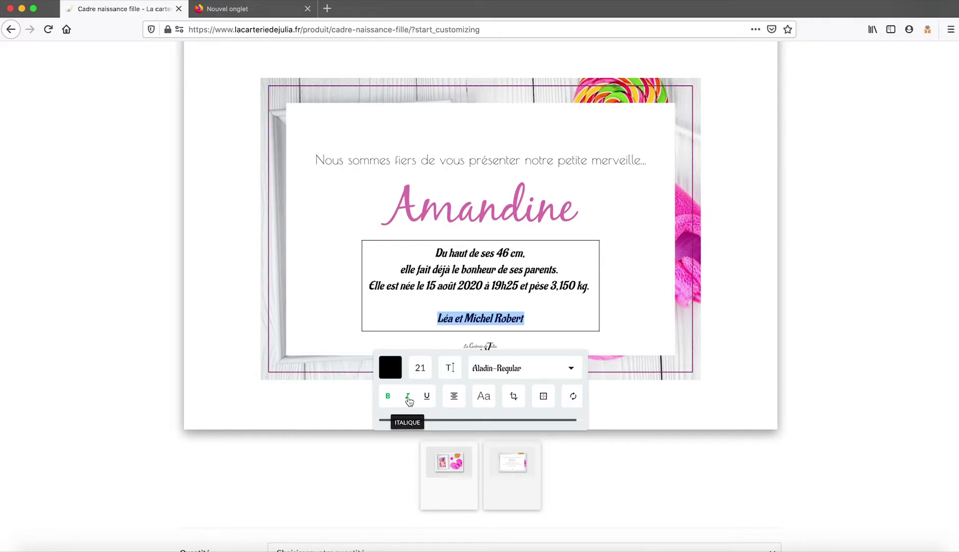
{"action": "left_click", "coordinate": [408, 398]}
{"action": "left_click", "coordinate": [408, 397]}
{"action": "left_click", "coordinate": [408, 397]}
{"action": "left_click", "coordinate": [387, 397]}
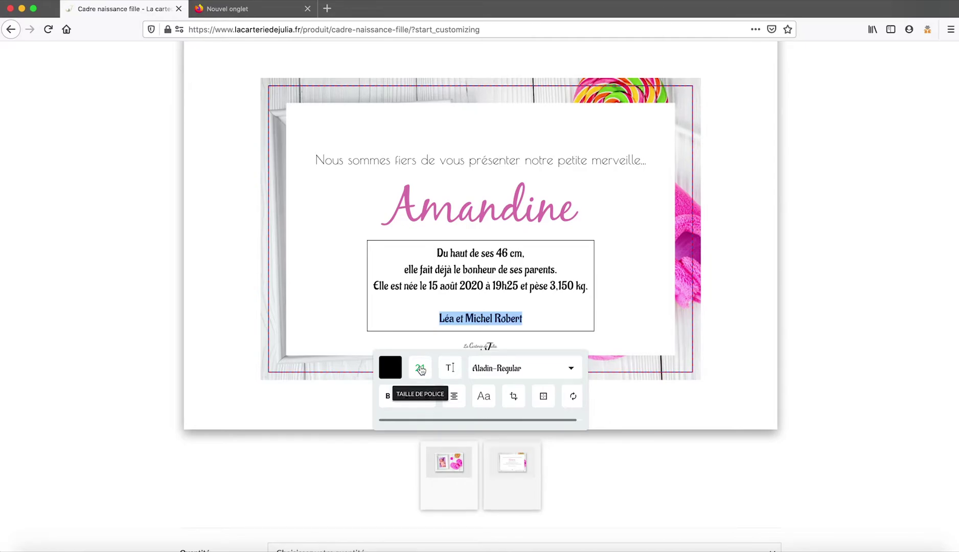
Adjust the text's line spacing and widen its letter spacing, then deselect the text box.
{"action": "left_click", "coordinate": [420, 368]}
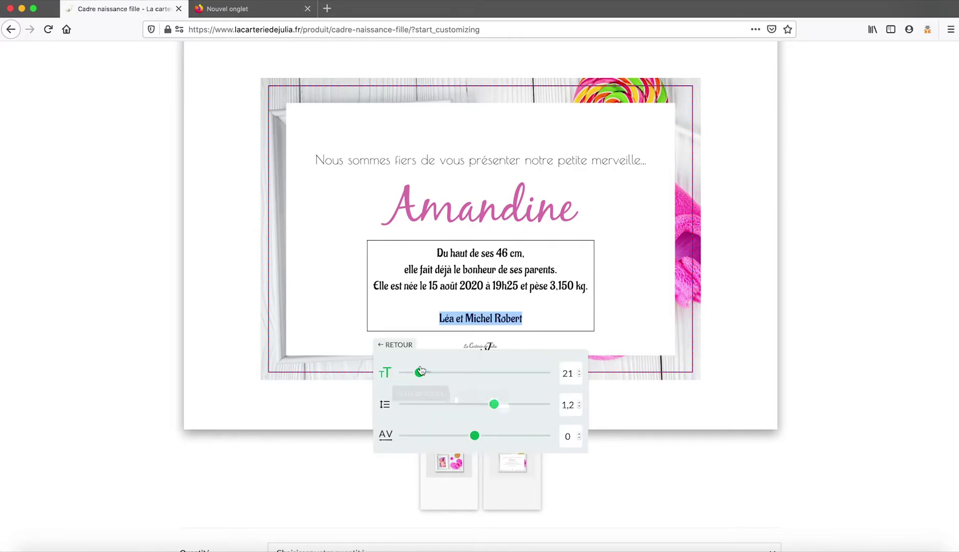
{"action": "mouse_move", "coordinate": [493, 404]}
{"action": "left_mouse_down"}
{"action": "mouse_move", "coordinate": [480, 405]}
{"action": "mouse_move", "coordinate": [494, 405]}
{"action": "left_mouse_up"}
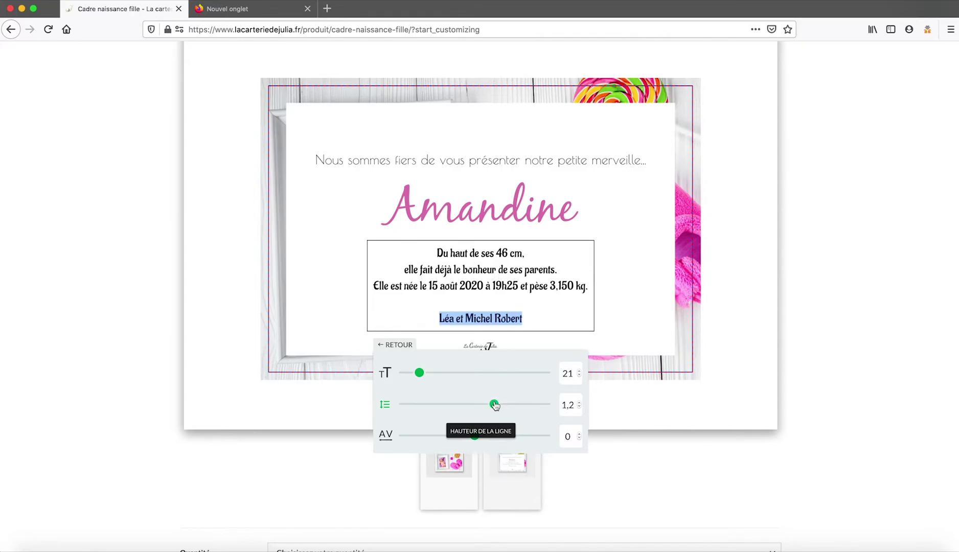
{"action": "left_click", "coordinate": [475, 436]}
{"action": "left_click_drag", "start_coordinate": [468, 439], "coordinate": [476, 439]}
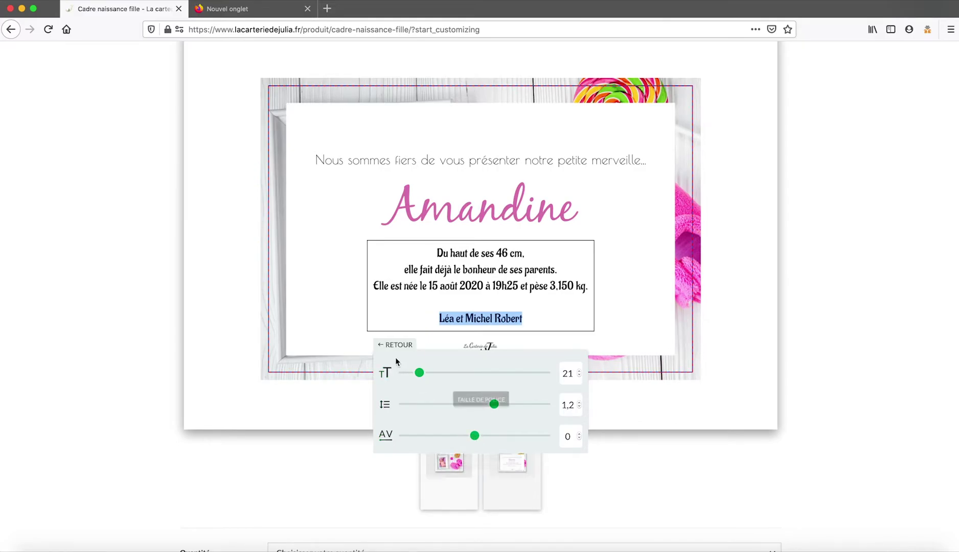
{"action": "left_click", "coordinate": [395, 345]}
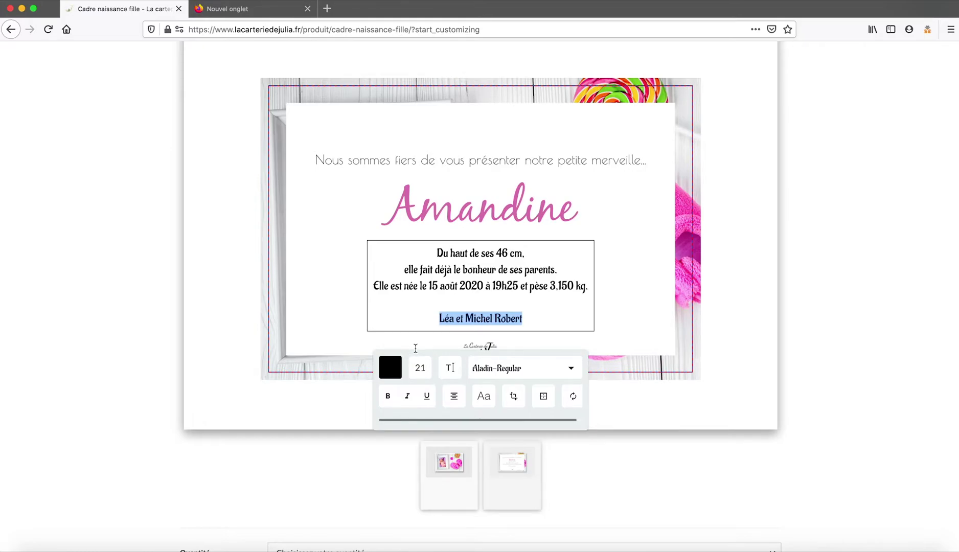
{"action": "left_click", "coordinate": [327, 407]}
Undo the Aladin font change and check the recto photo and verso text previews.
{"action": "scroll", "coordinate": [485, 309], "scroll_direction": "up", "scroll_amount": 3}
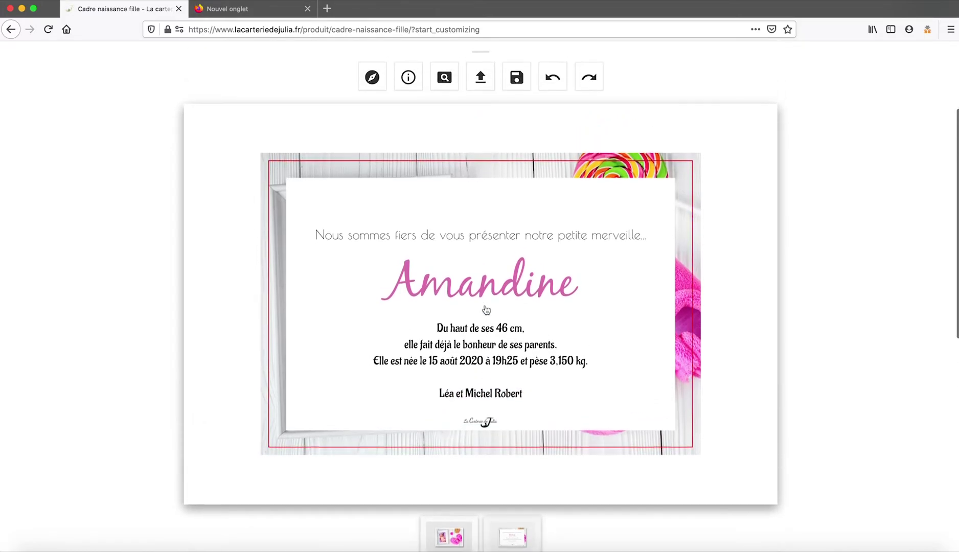
{"action": "left_click", "coordinate": [553, 82]}
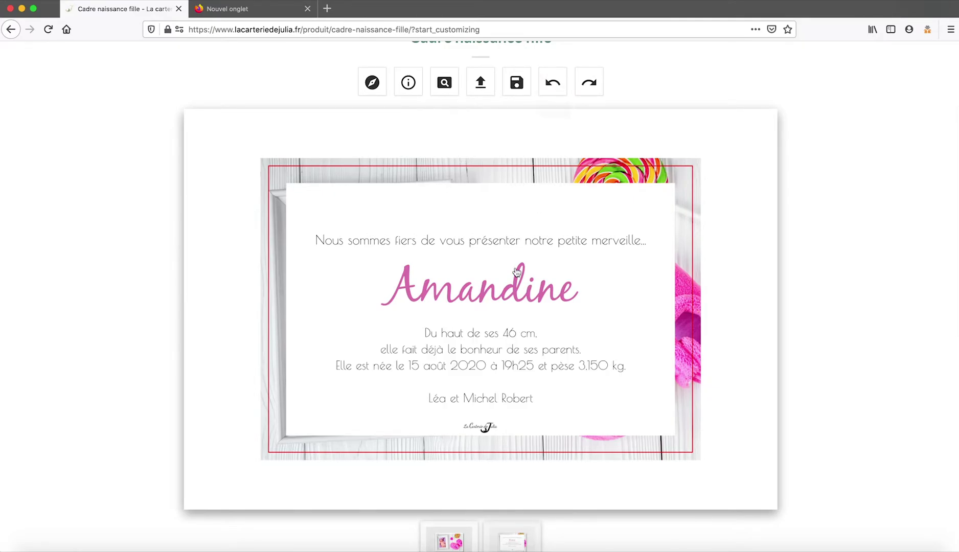
{"action": "scroll", "coordinate": [503, 336], "scroll_direction": "down", "scroll_amount": 2}
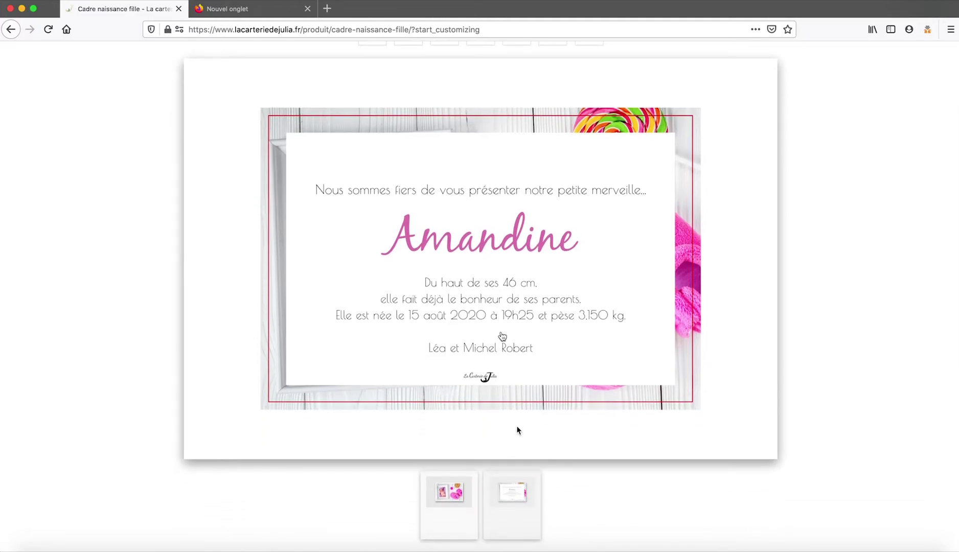
{"action": "left_click", "coordinate": [450, 491]}
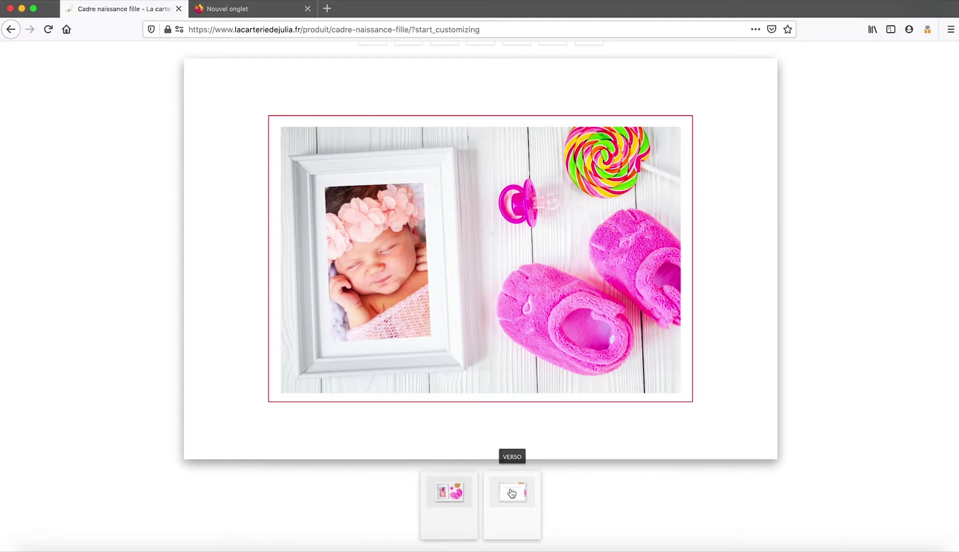
{"action": "left_click", "coordinate": [511, 493]}
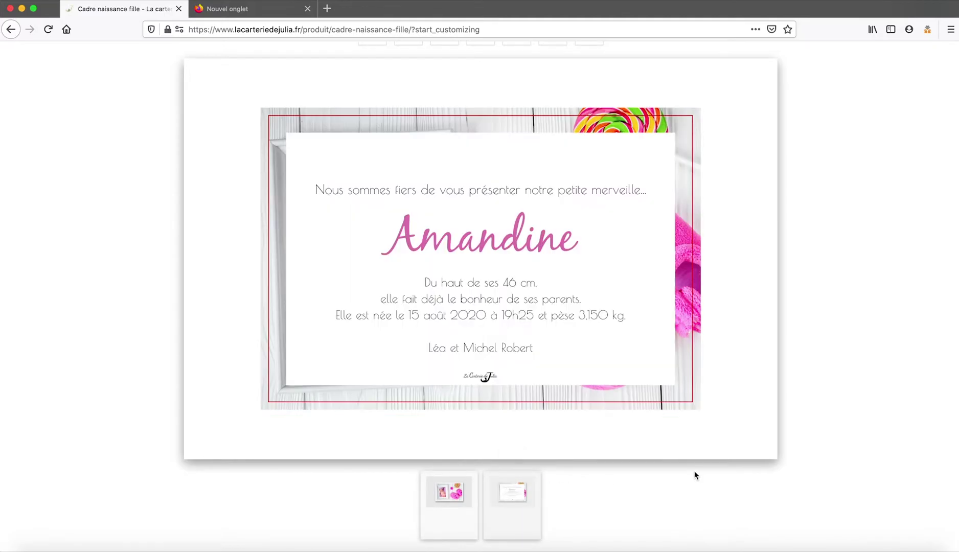
{"action": "scroll", "coordinate": [833, 377], "scroll_direction": "down", "scroll_amount": 2}
{"action": "scroll", "coordinate": [834, 377], "scroll_direction": "down", "scroll_amount": 4}
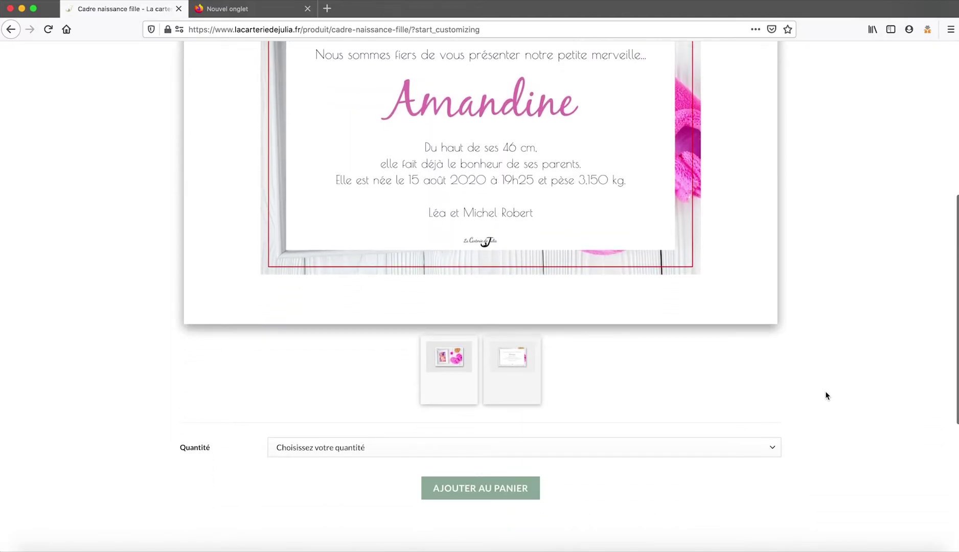
Choose a quantity of 56 cards (1,09€ each) and add them to the cart.
{"action": "left_click", "coordinate": [774, 447]}
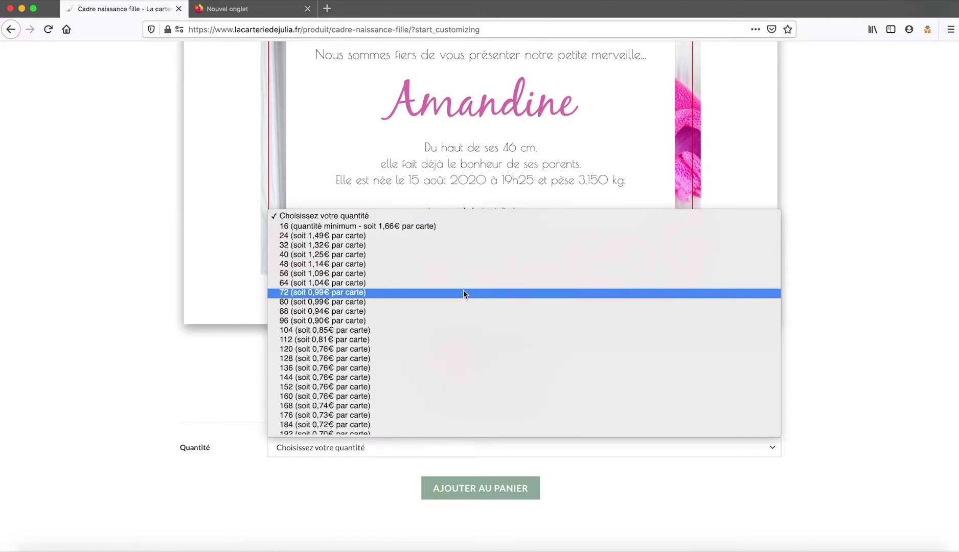
{"action": "left_click", "coordinate": [379, 274]}
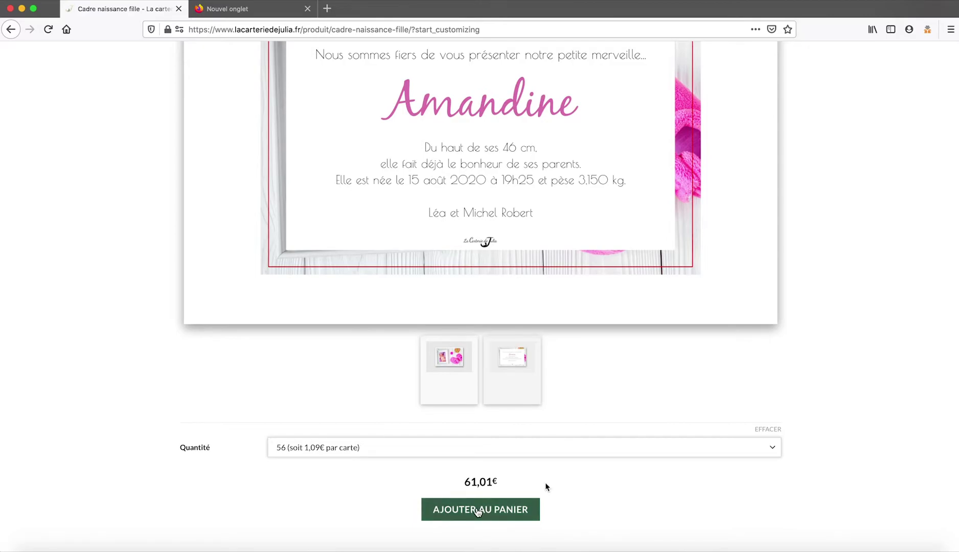
{"action": "left_click", "coordinate": [480, 511]}
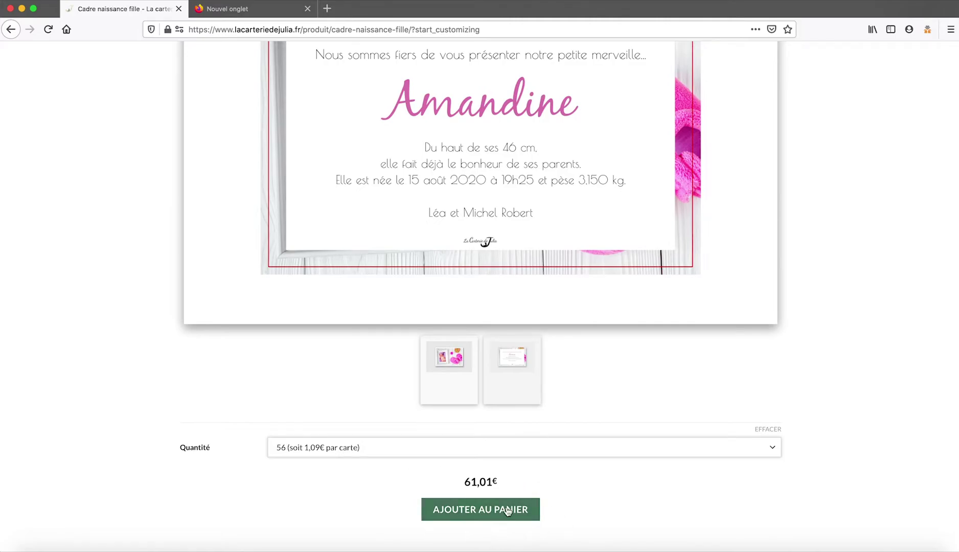
{"action": "left_click", "coordinate": [478, 509]}
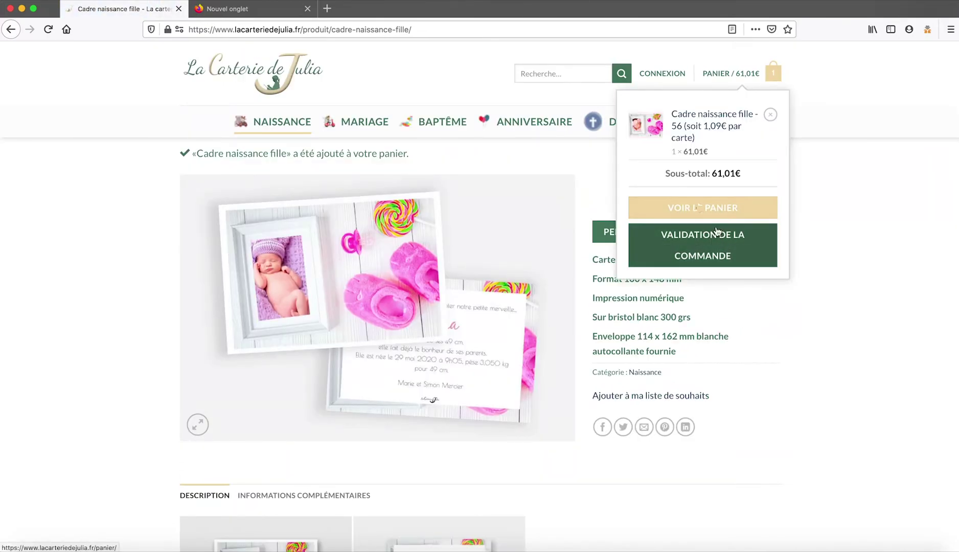
{"action": "left_click", "coordinate": [700, 210]}
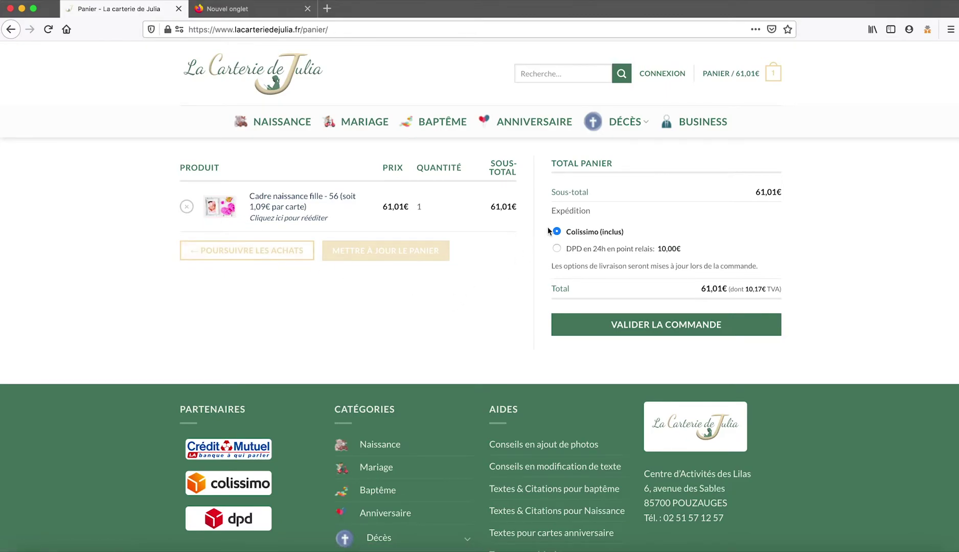
{"action": "left_click", "coordinate": [671, 328]}
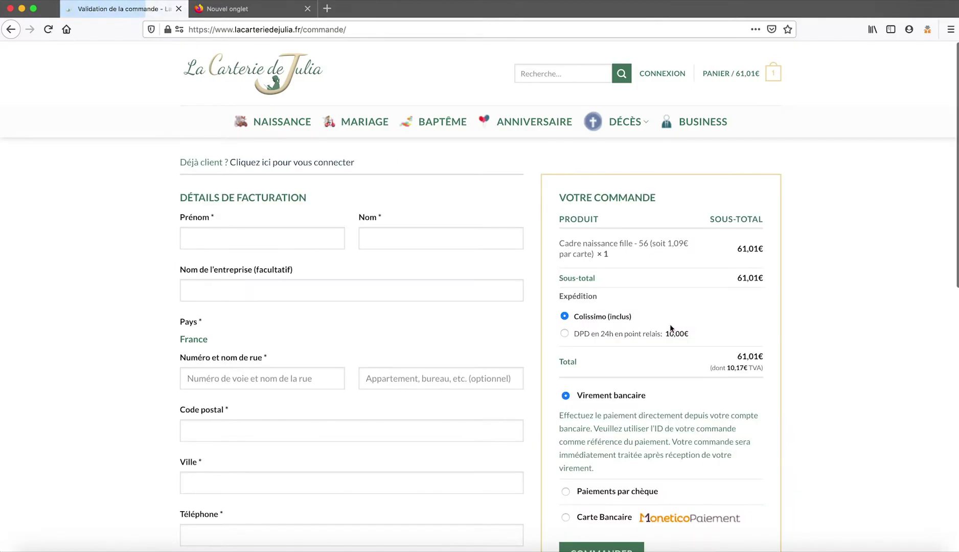
Enter the buyer's first and last name in the billing form.
{"action": "left_click", "coordinate": [203, 235]}
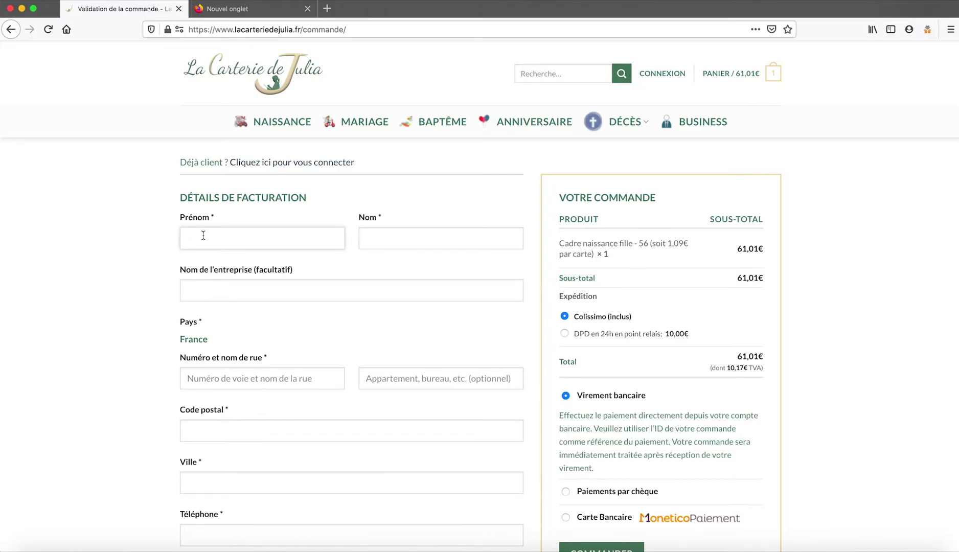
{"action": "key", "text": "Tab"}
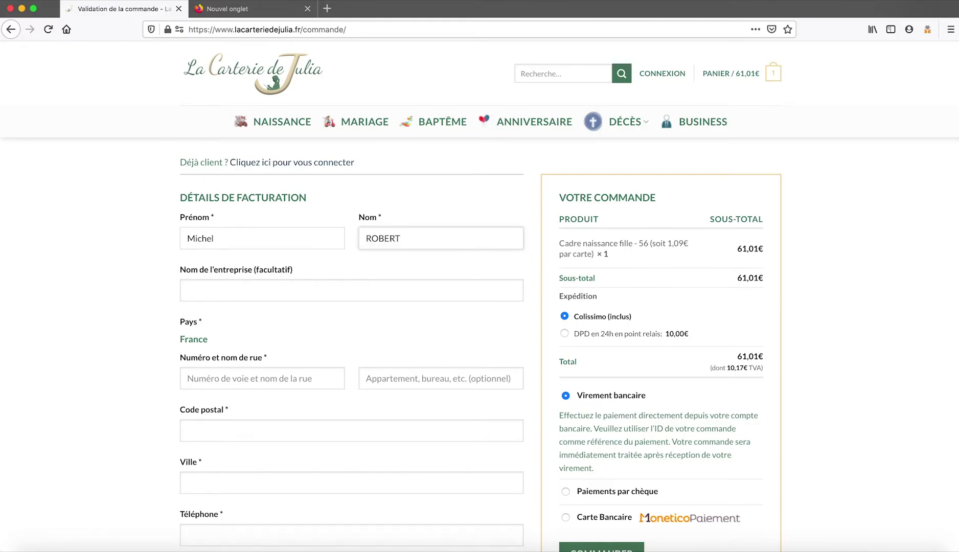
Clear the address mistakenly typed into the company field and enter the street address correctly.
{"action": "left_click", "coordinate": [188, 293]}
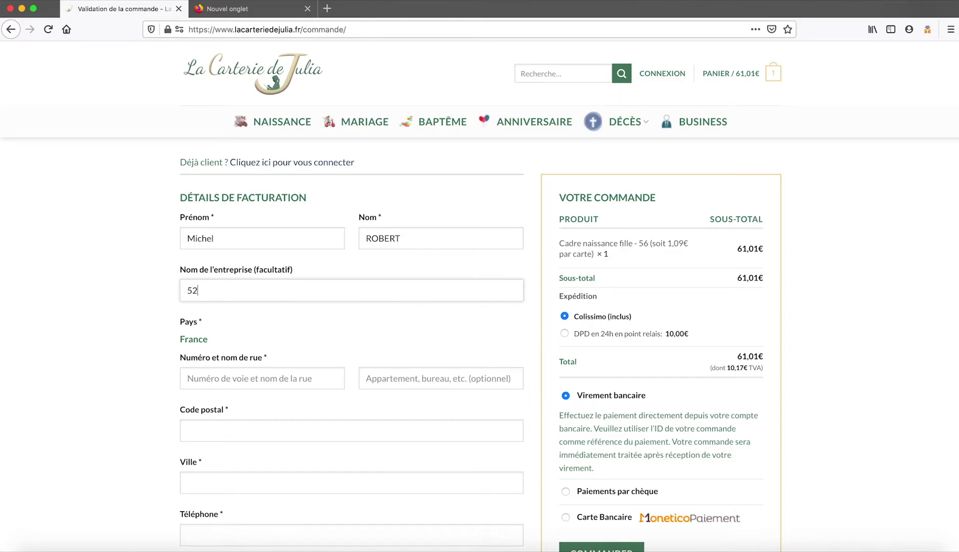
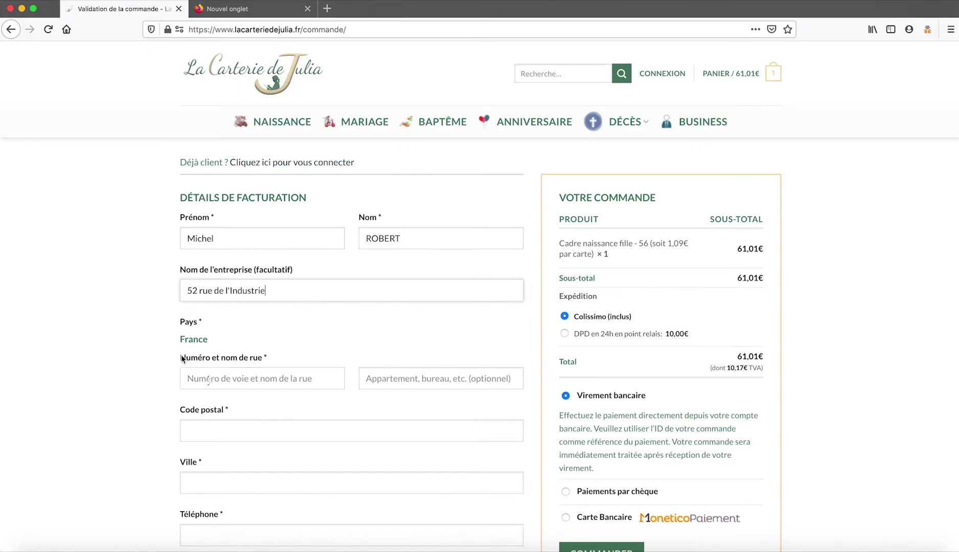
{"action": "left_click", "coordinate": [200, 375]}
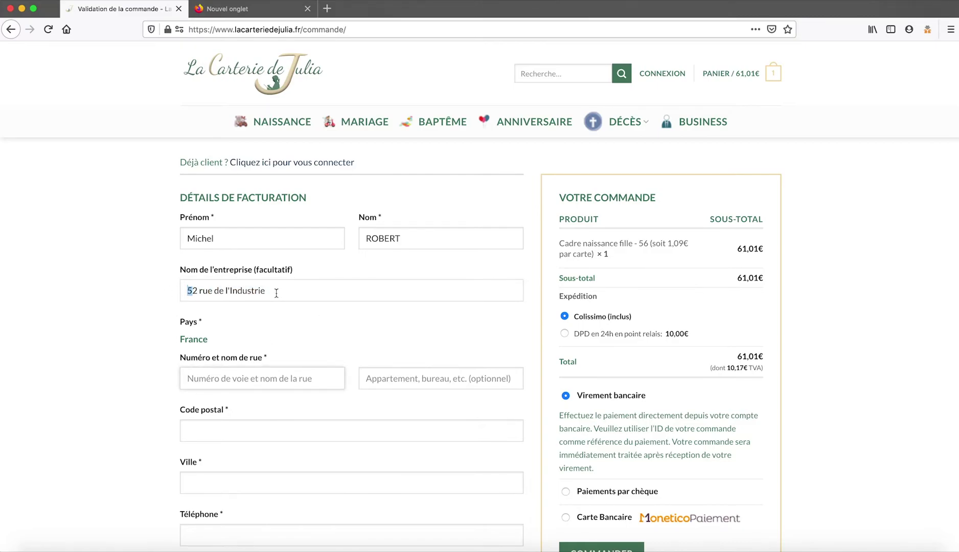
{"action": "left_click_drag", "start_coordinate": [278, 290], "coordinate": [141, 287]}
{"action": "key", "text": "BackSpace"}
{"action": "left_click", "coordinate": [191, 378]}
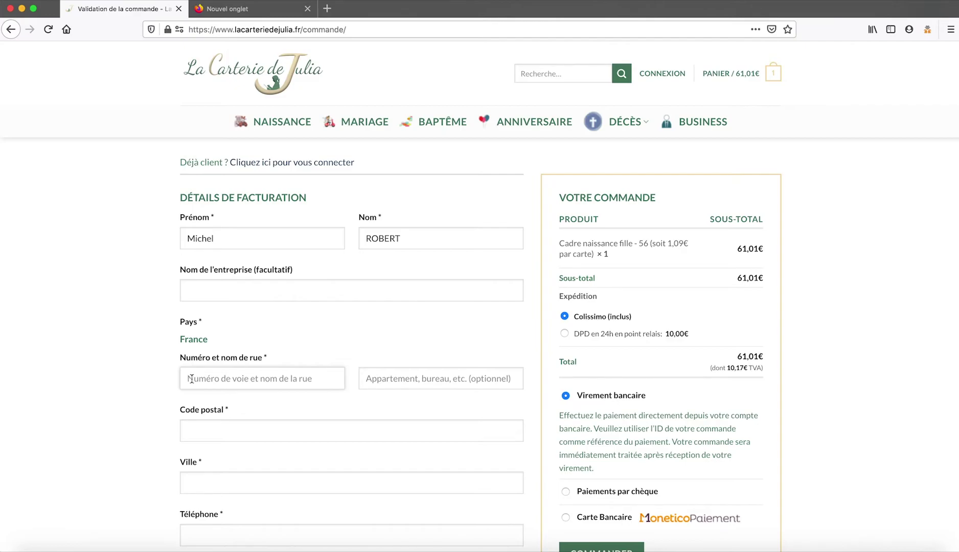
{"action": "left_click", "coordinate": [191, 379]}
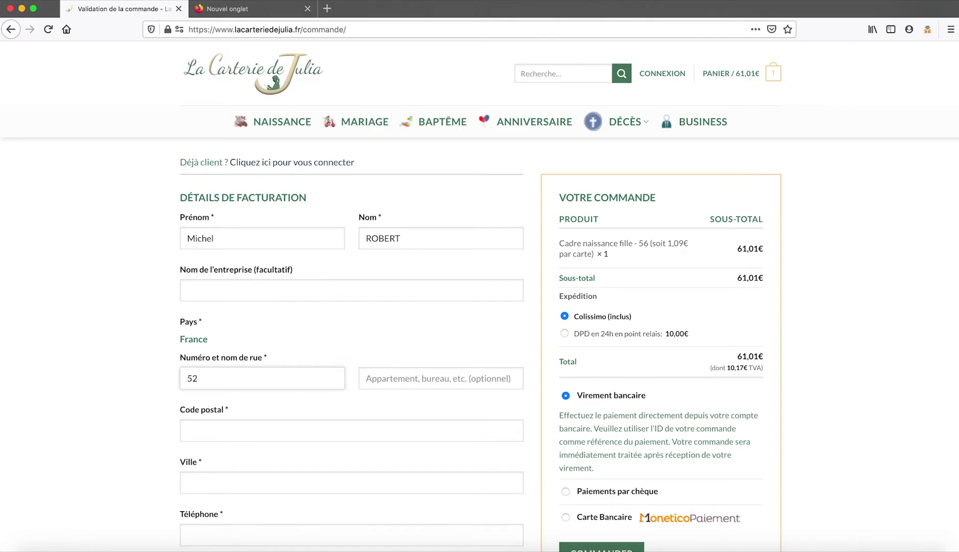
Fill in postal code 75000, city PARIS, the phone number and the e-mail address.
{"action": "left_click", "coordinate": [187, 429]}
{"action": "type", "text": "75000"}
{"action": "left_click", "coordinate": [185, 488]}
{"action": "type", "text": "PARIS"}
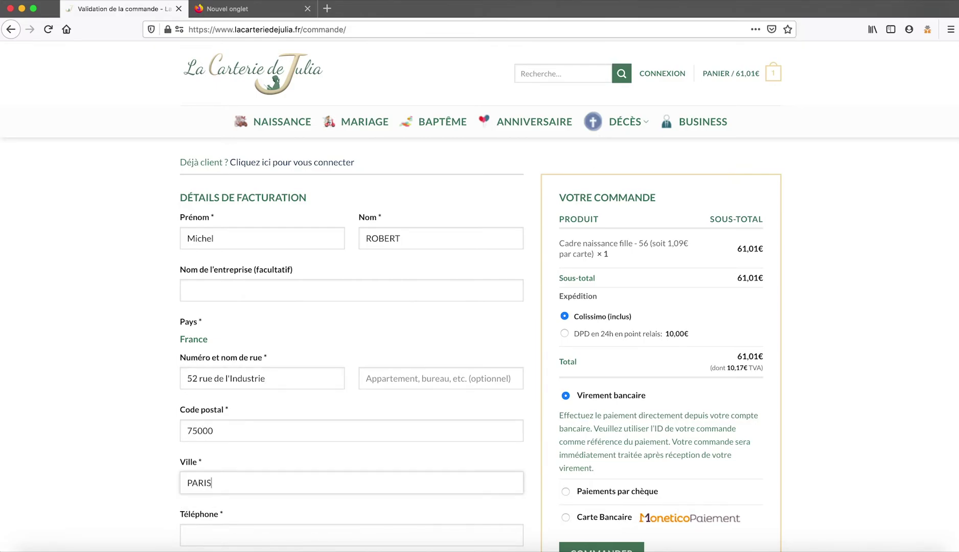
{"action": "scroll", "coordinate": [185, 488], "scroll_direction": "down", "scroll_amount": 5}
{"action": "left_click", "coordinate": [188, 360]}
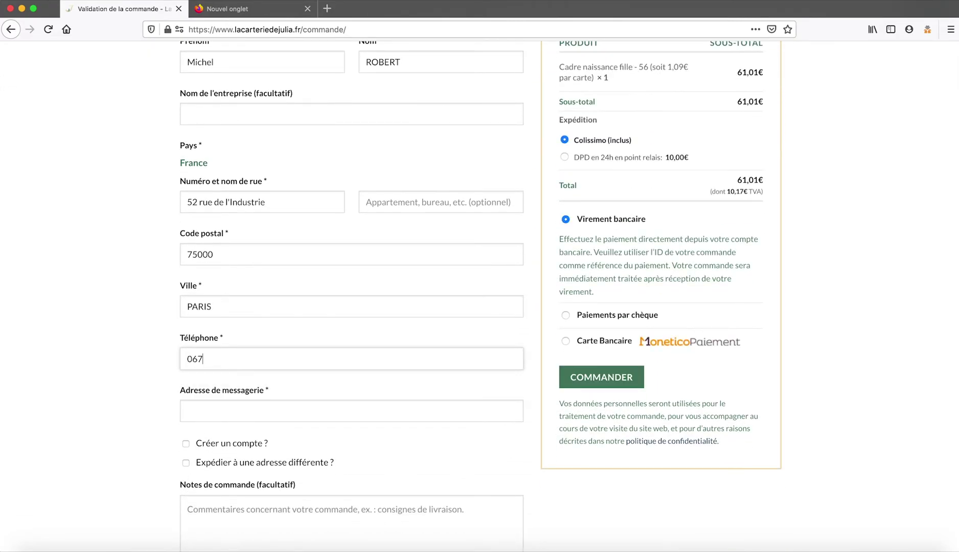
{"action": "left_click", "coordinate": [189, 410]}
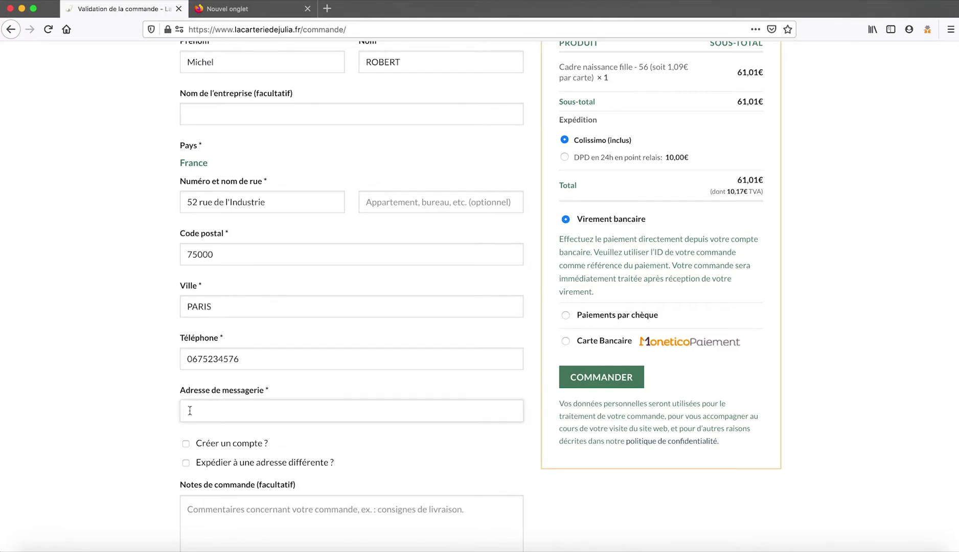
Tick 'Créer un compte ?' below the e-mail field.
{"action": "scroll", "coordinate": [187, 420], "scroll_direction": "down", "scroll_amount": 3}
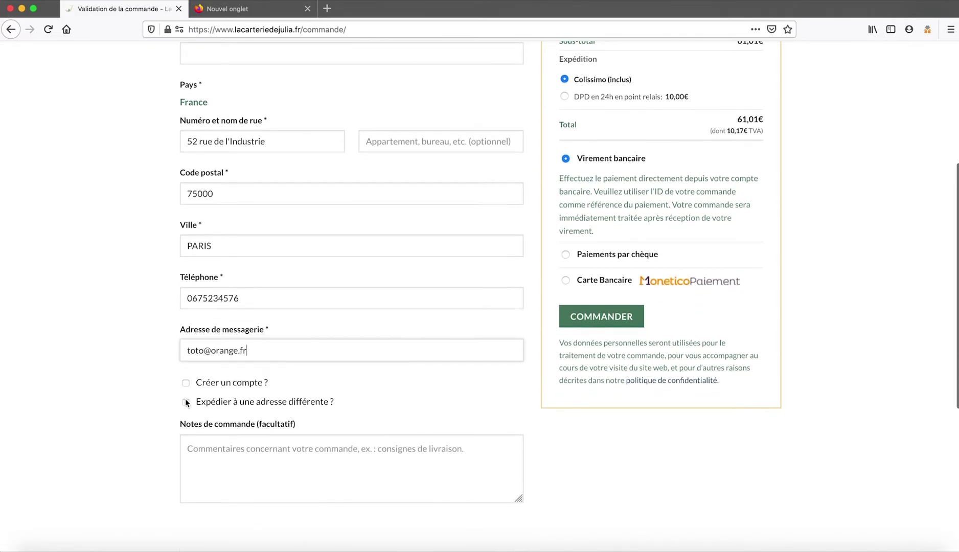
{"action": "left_click", "coordinate": [186, 383]}
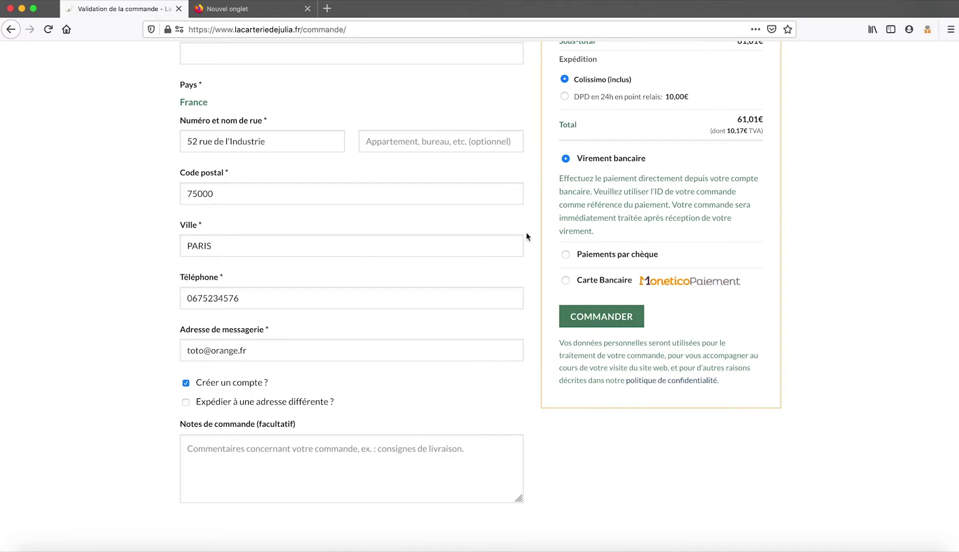
{"action": "scroll", "coordinate": [526, 236], "scroll_direction": "up", "scroll_amount": 5}
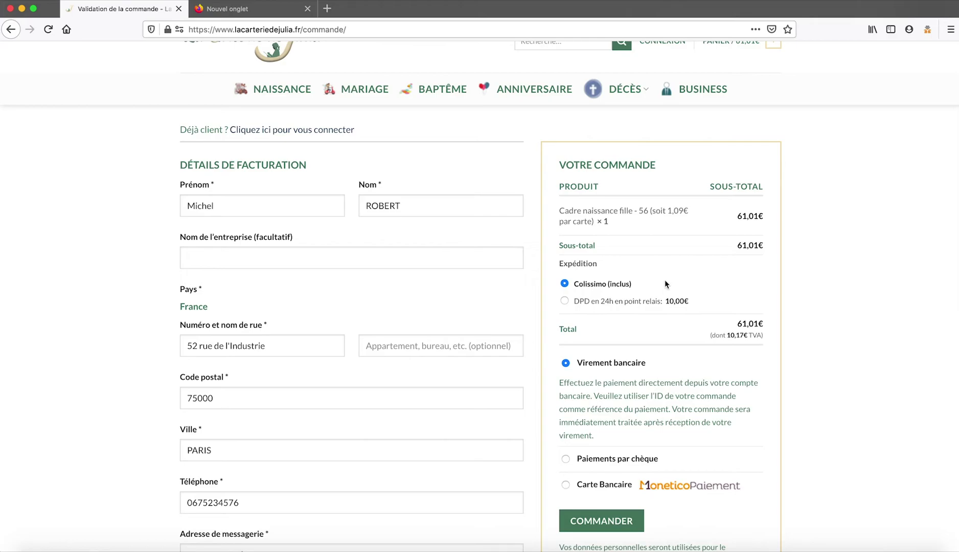
Select 'DPD en 24h en point relais' delivery with L ART DES FRUITS as the relay point.
{"action": "left_click", "coordinate": [565, 300]}
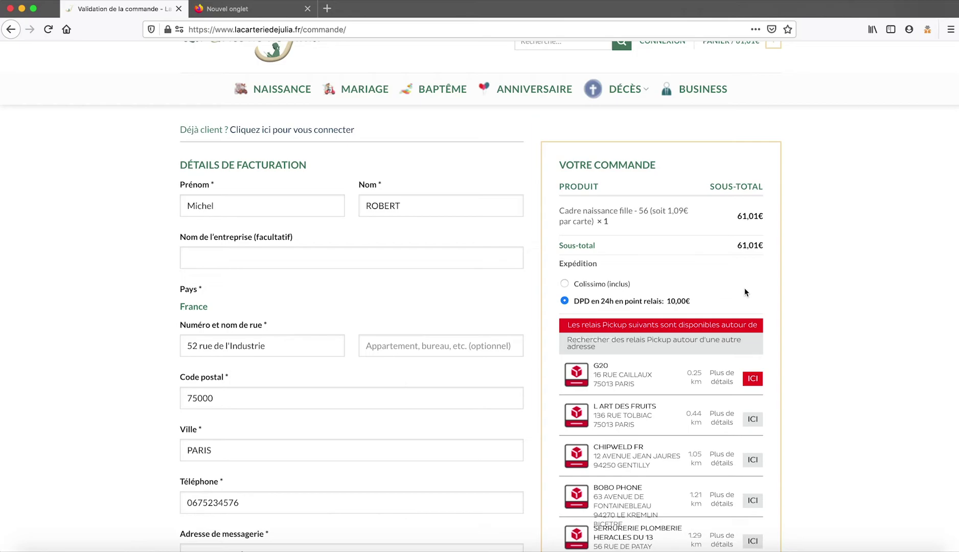
{"action": "scroll", "coordinate": [744, 292], "scroll_direction": "down", "scroll_amount": 3}
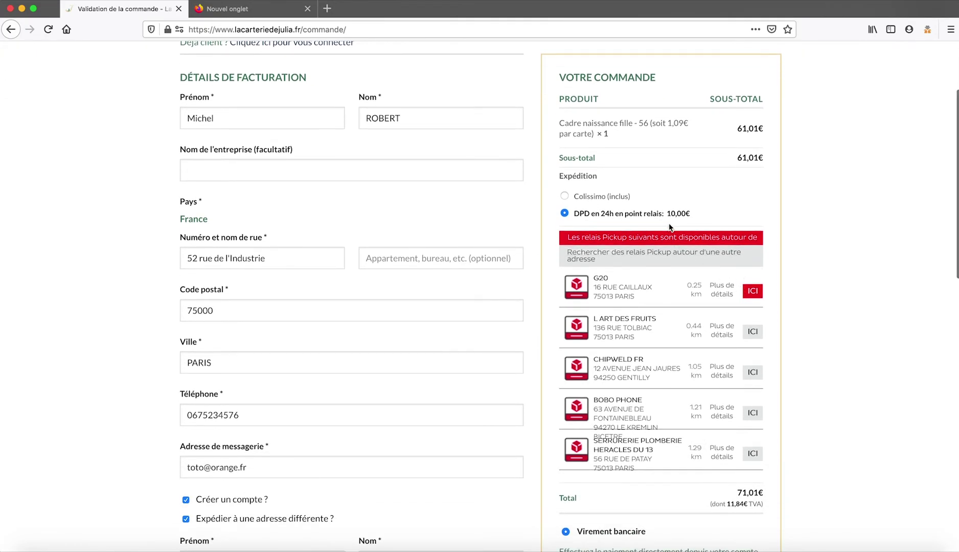
{"action": "left_click", "coordinate": [753, 332]}
{"action": "scroll", "coordinate": [685, 353], "scroll_direction": "down", "scroll_amount": 5}
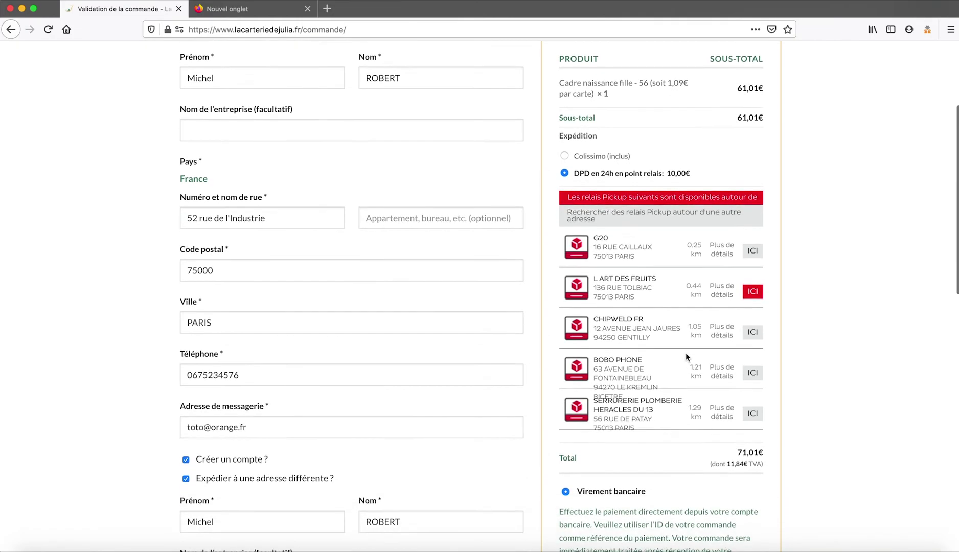
{"action": "scroll", "coordinate": [685, 352], "scroll_direction": "down", "scroll_amount": 1}
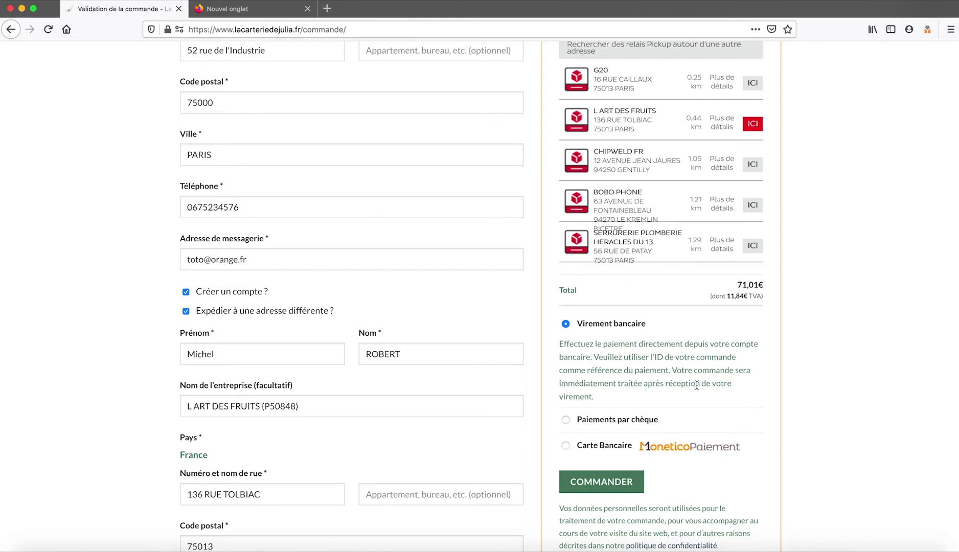
{"action": "scroll", "coordinate": [696, 384], "scroll_direction": "down", "scroll_amount": 3}
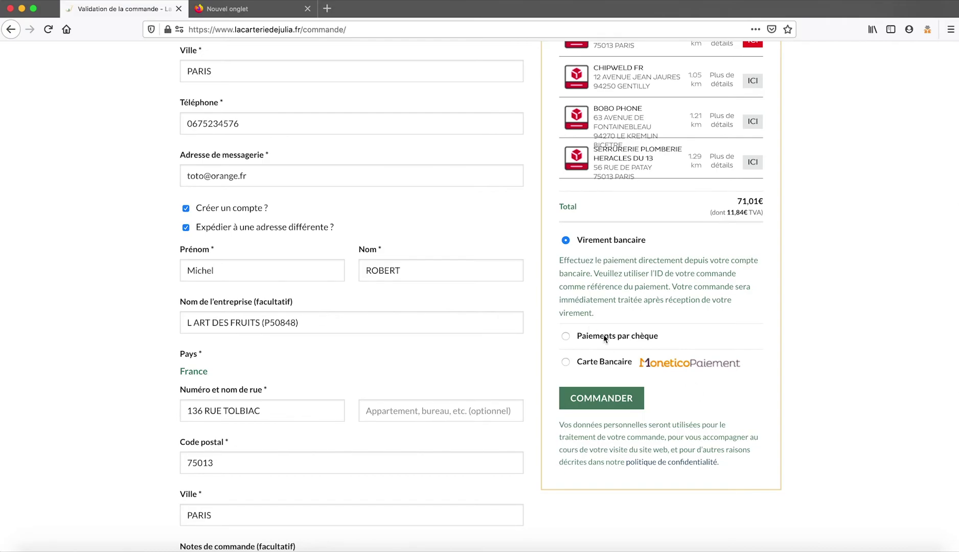
Select 'Carte Bancaire' as the payment method instead of cheque.
{"action": "left_click", "coordinate": [565, 337]}
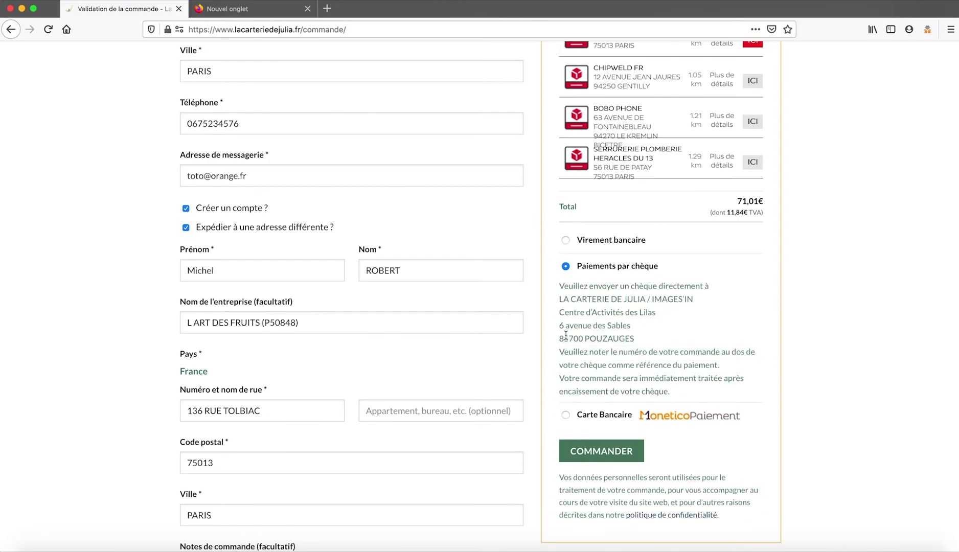
{"action": "left_click", "coordinate": [566, 415]}
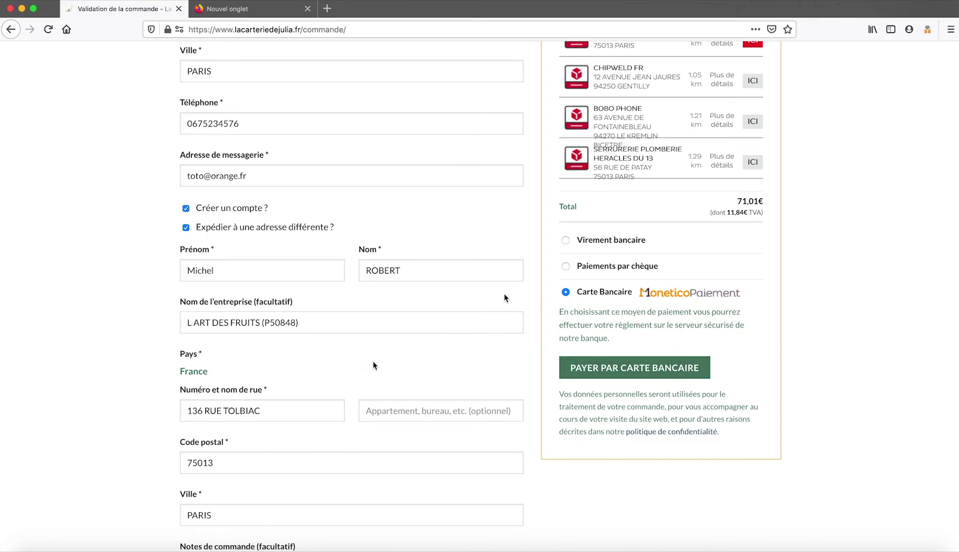
{"action": "scroll", "coordinate": [618, 188], "scroll_direction": "up", "scroll_amount": 5}
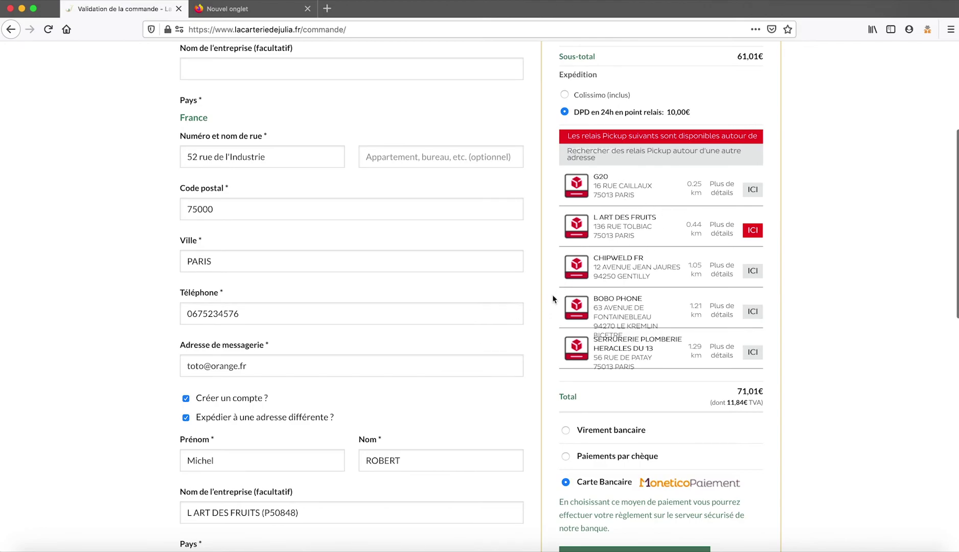
{"action": "scroll", "coordinate": [552, 299], "scroll_direction": "down", "scroll_amount": 7}
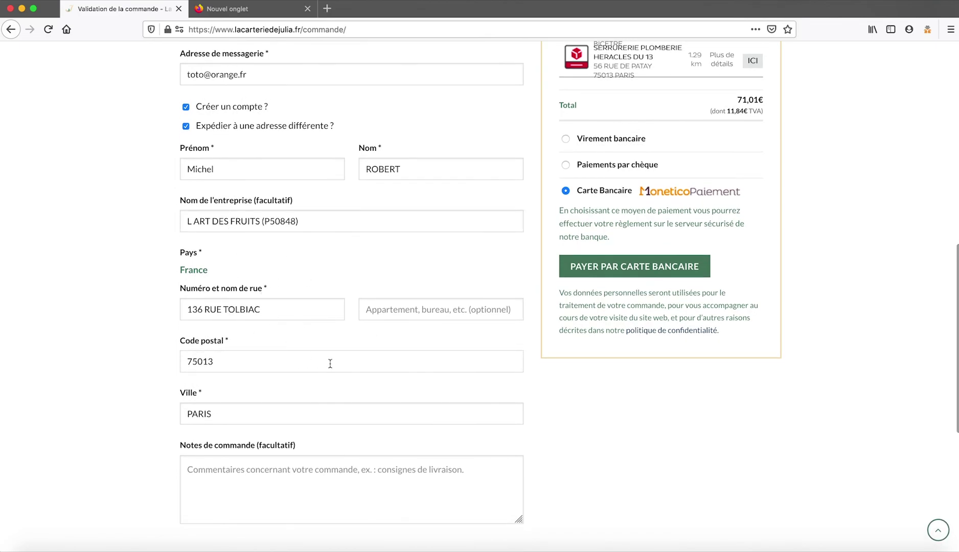
{"action": "scroll", "coordinate": [330, 363], "scroll_direction": "down", "scroll_amount": 2}
{"action": "scroll", "coordinate": [655, 383], "scroll_direction": "up", "scroll_amount": 6}
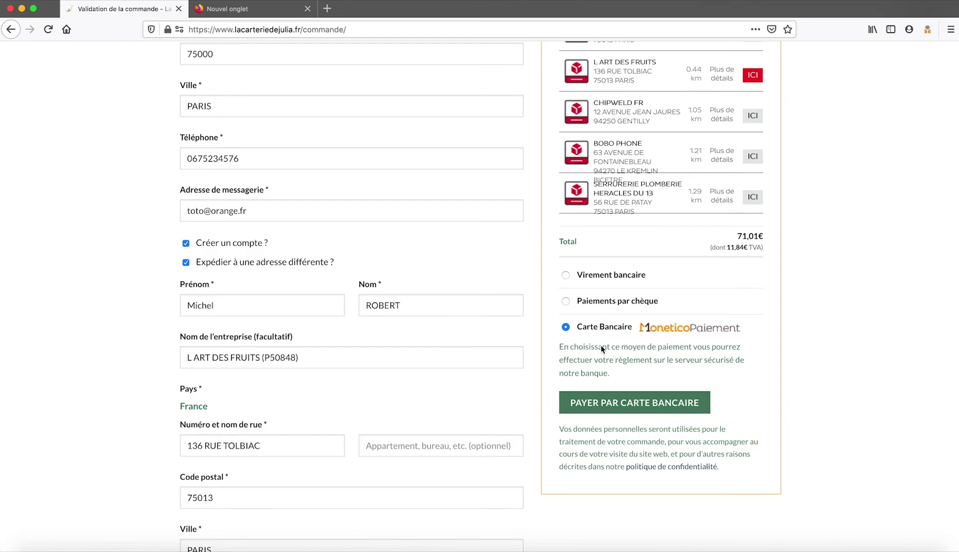
Pay for the 71,01€ order by card and connect to the bank's secure server.
{"action": "left_click", "coordinate": [632, 404]}
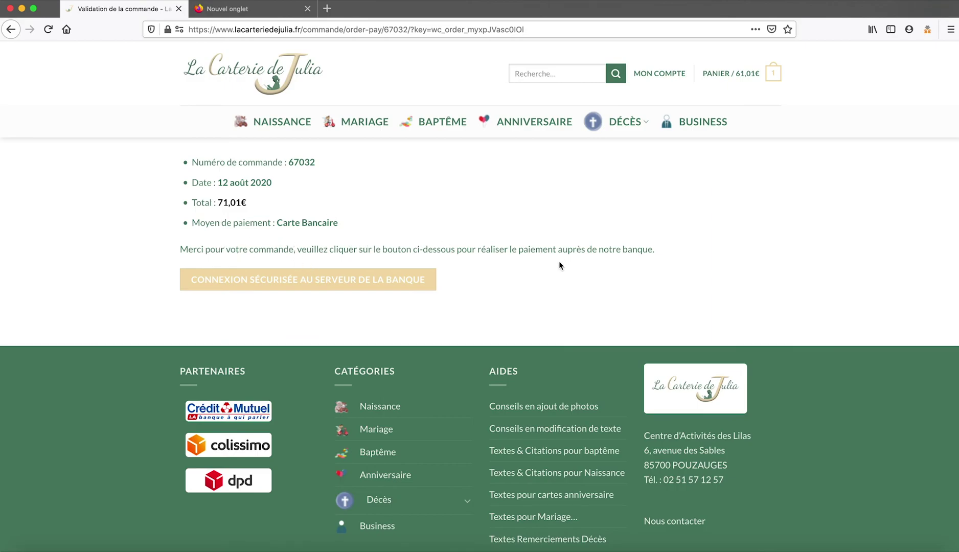
{"action": "left_click", "coordinate": [309, 284]}
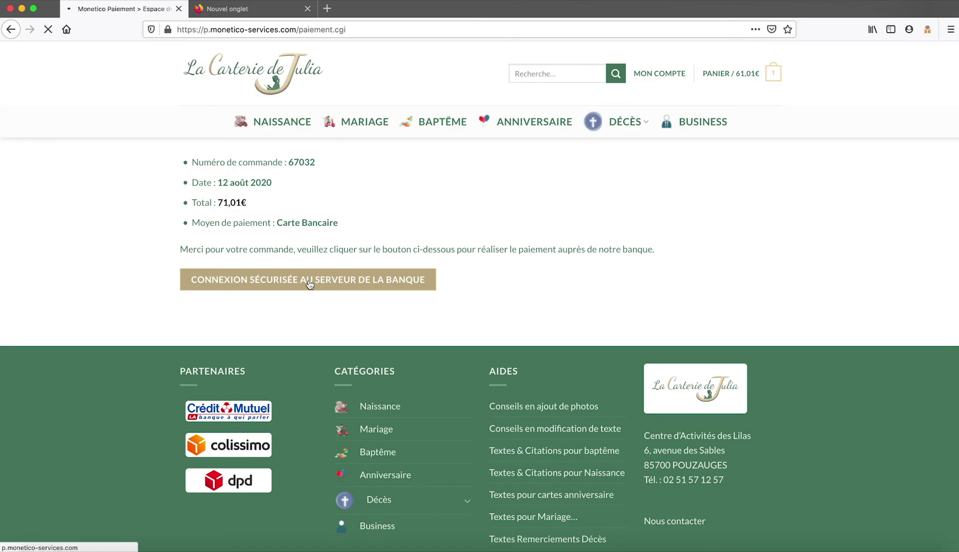